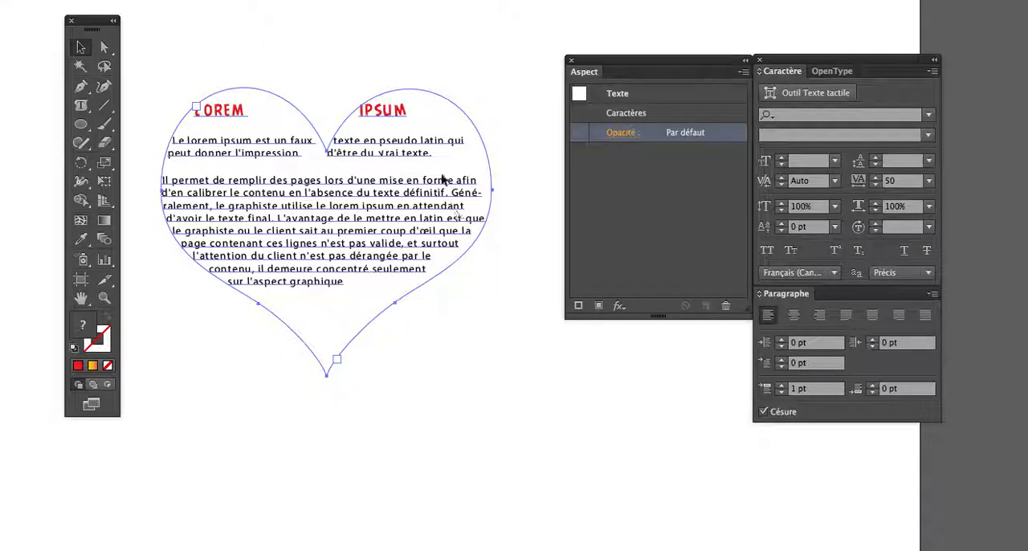
Select the heart-shaped text and examine its text, character and opacity entries among the appearance attributes.
{"action": "left_click", "coordinate": [441, 329]}
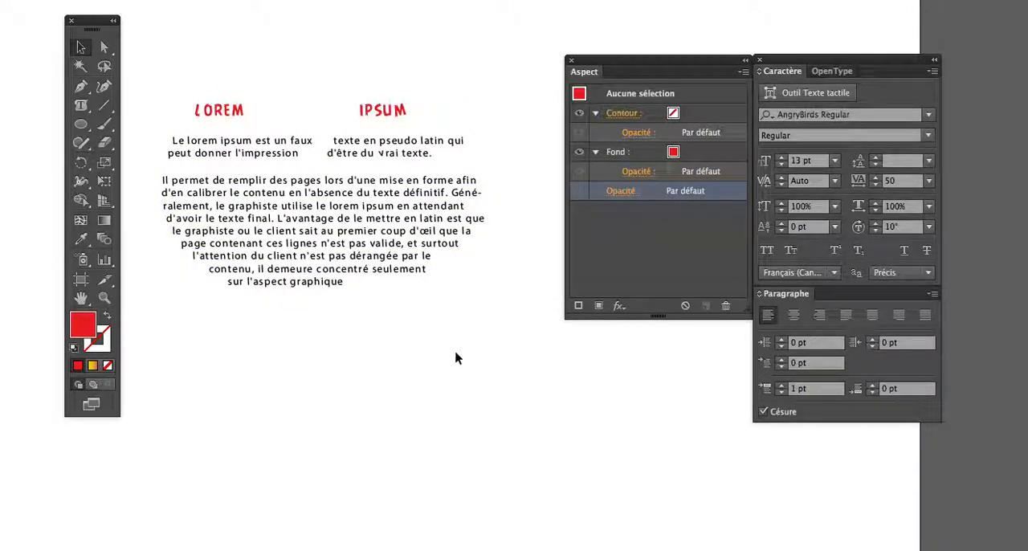
{"action": "left_click", "coordinate": [406, 275]}
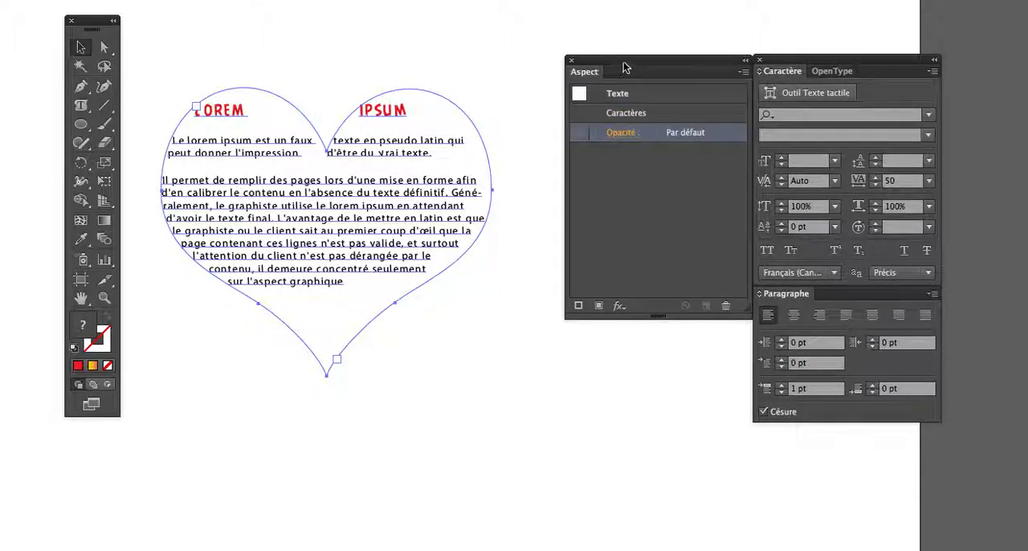
{"action": "left_click_drag", "start_coordinate": [630, 61], "coordinate": [592, 126]}
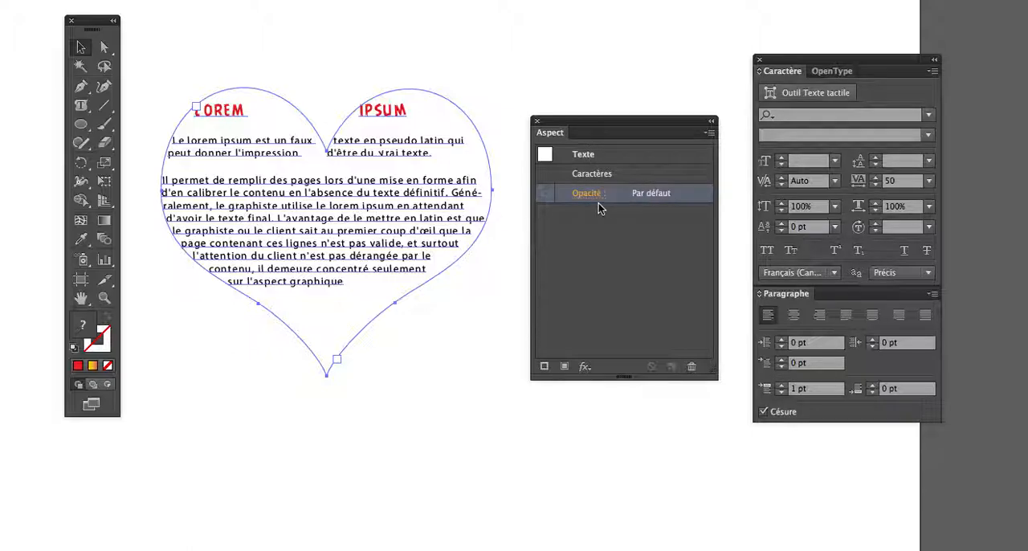
{"action": "left_click", "coordinate": [599, 155]}
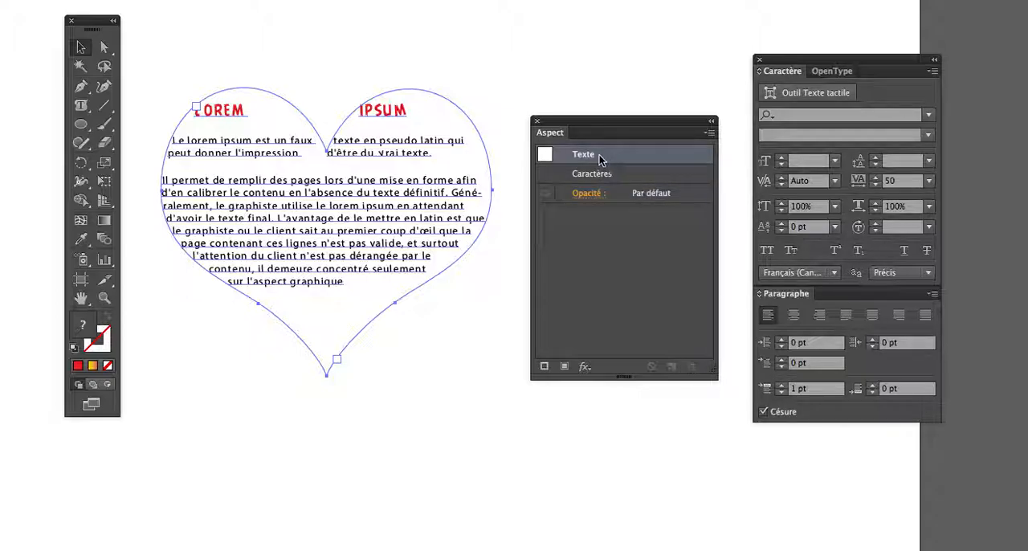
{"action": "left_click", "coordinate": [591, 192]}
{"action": "left_click", "coordinate": [595, 222]}
{"action": "mouse_move", "coordinate": [599, 234]}
{"action": "left_mouse_down"}
{"action": "mouse_move", "coordinate": [550, 236]}
{"action": "mouse_move", "coordinate": [598, 236]}
{"action": "left_mouse_up"}
{"action": "left_click", "coordinate": [650, 222]}
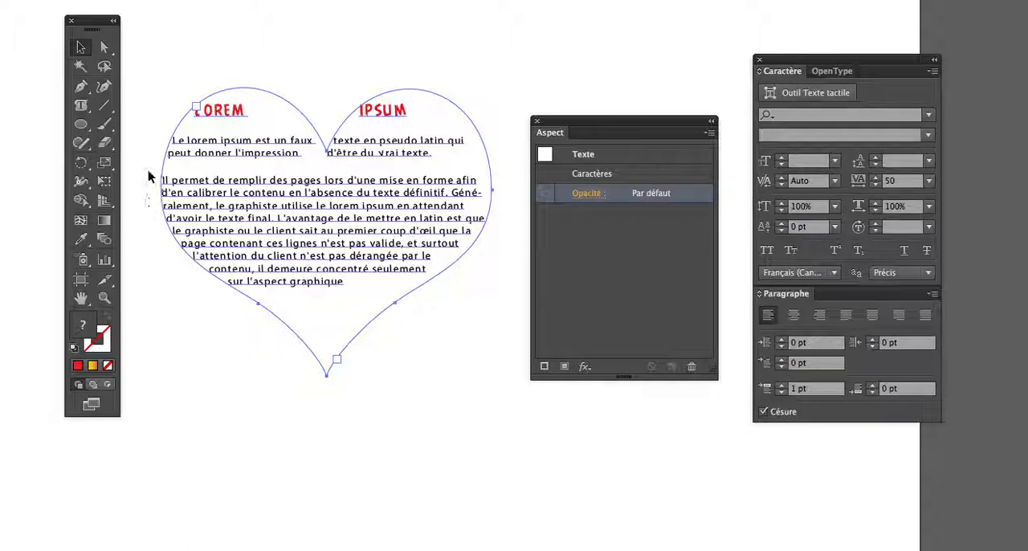
Draw an ellipse below the heart-shaped text and fill it with dark blue.
{"action": "left_click", "coordinate": [84, 127]}
{"action": "left_click_drag", "start_coordinate": [166, 356], "coordinate": [296, 498]}
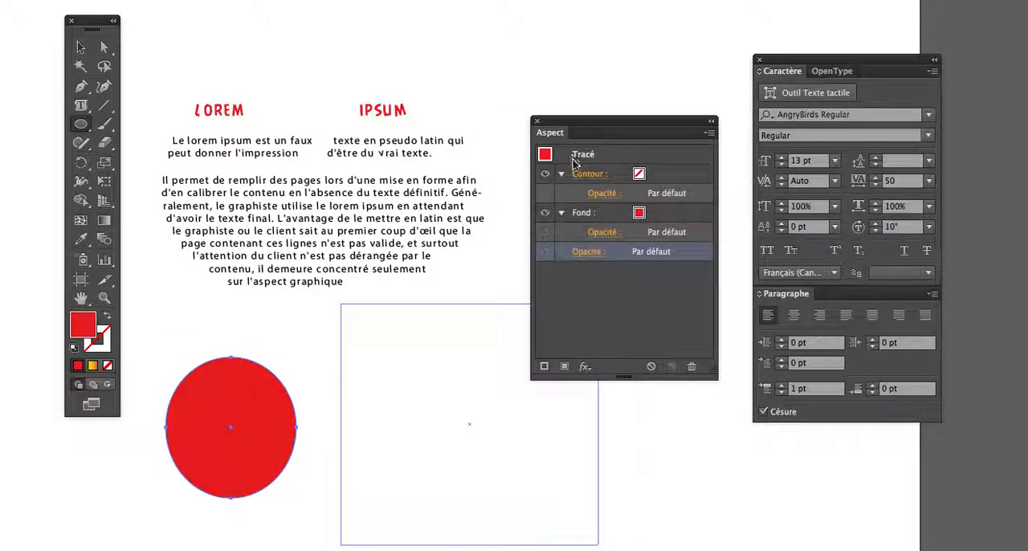
{"action": "left_click", "coordinate": [639, 215]}
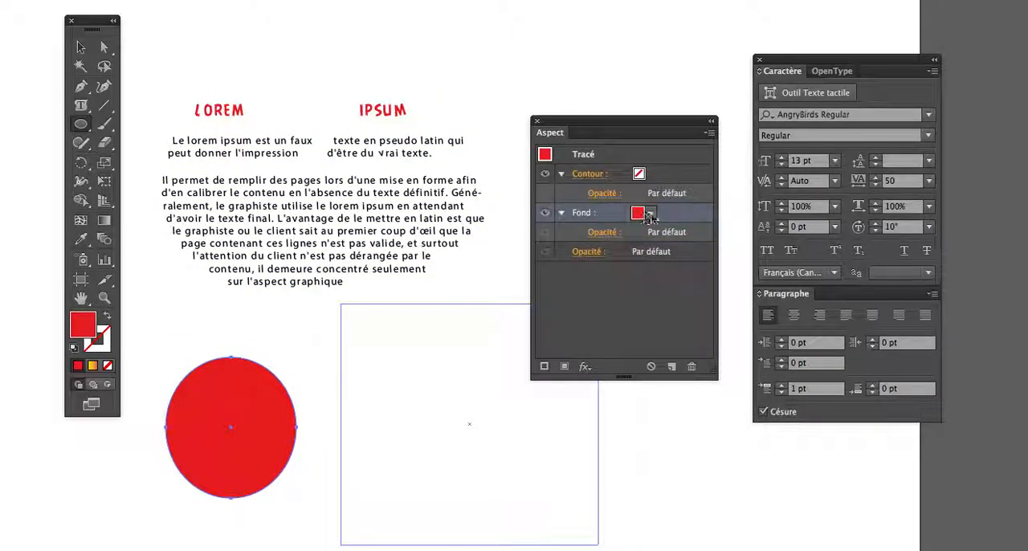
{"action": "left_click", "coordinate": [649, 214]}
{"action": "left_click", "coordinate": [583, 252]}
{"action": "left_click", "coordinate": [612, 253]}
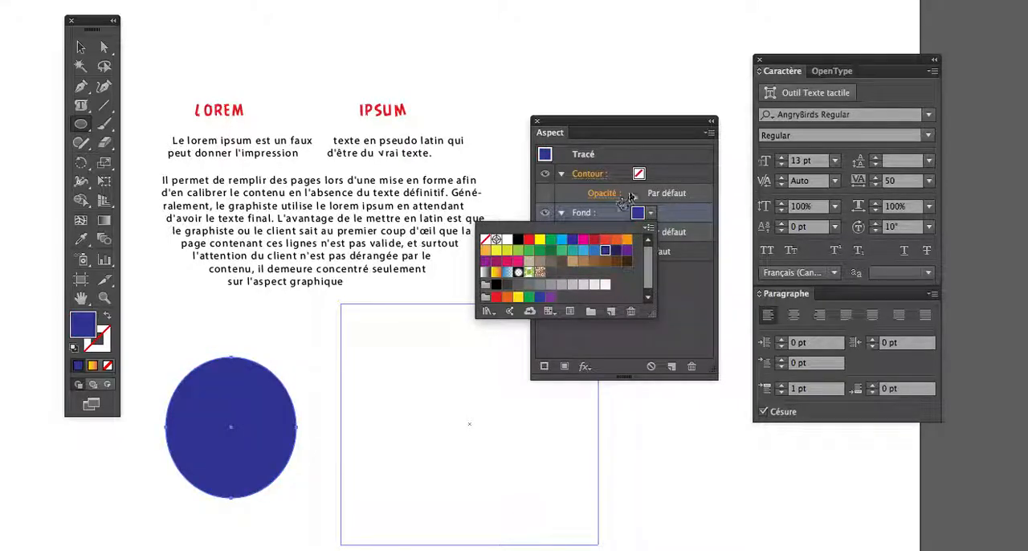
Give the ellipse a dark blue stroke through its appearance attributes.
{"action": "left_click", "coordinate": [639, 180]}
{"action": "left_click", "coordinate": [639, 175]}
{"action": "left_click", "coordinate": [651, 174]}
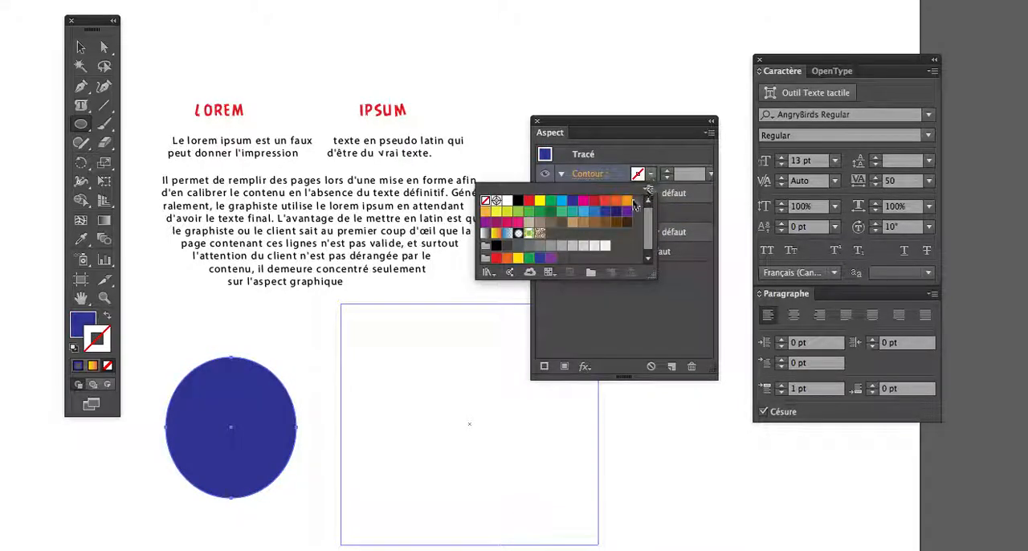
{"action": "left_click", "coordinate": [604, 211]}
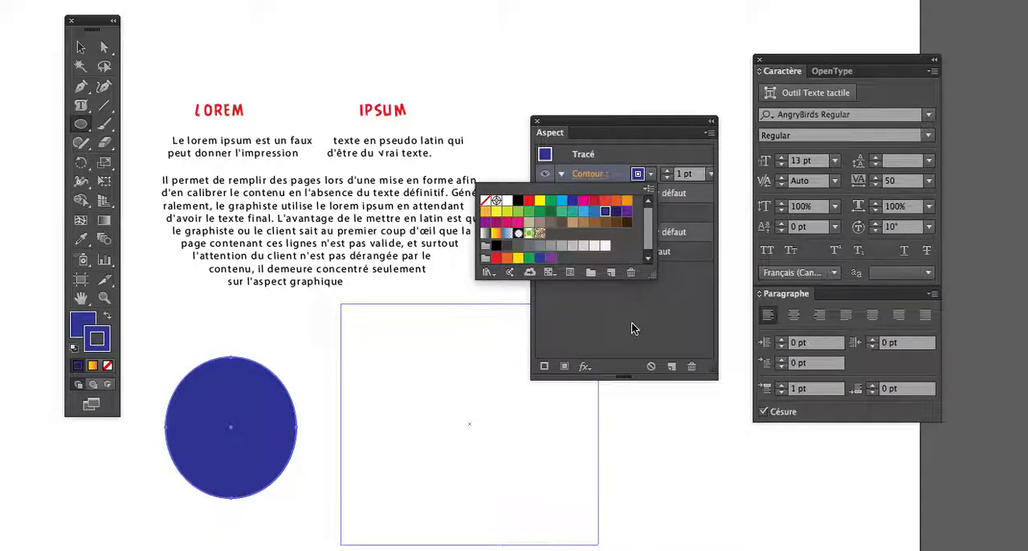
{"action": "left_click", "coordinate": [631, 329]}
Delete the ellipse together with the empty text frame beside it.
{"action": "left_click", "coordinate": [80, 48]}
{"action": "left_click_drag", "start_coordinate": [156, 471], "coordinate": [538, 549]}
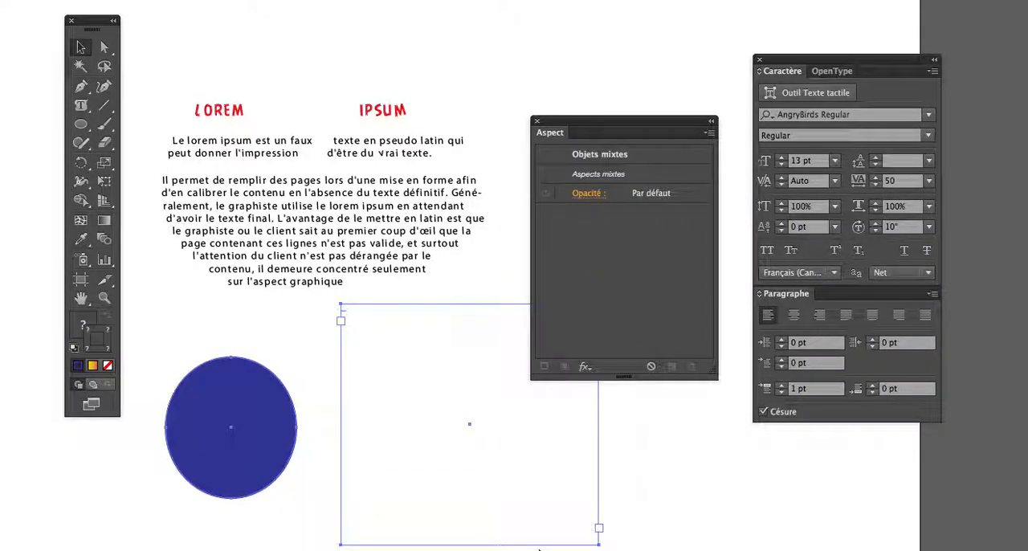
{"action": "key", "text": "Delete"}
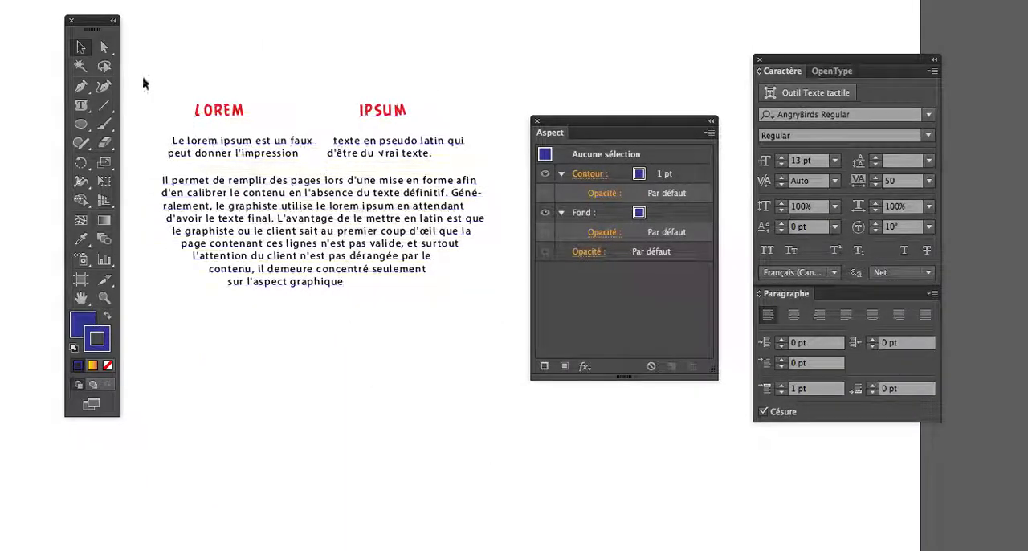
Select only the heart's path, without its text, and give it a magenta stroke 5 pt thick.
{"action": "left_click", "coordinate": [105, 47]}
{"action": "left_click", "coordinate": [179, 127]}
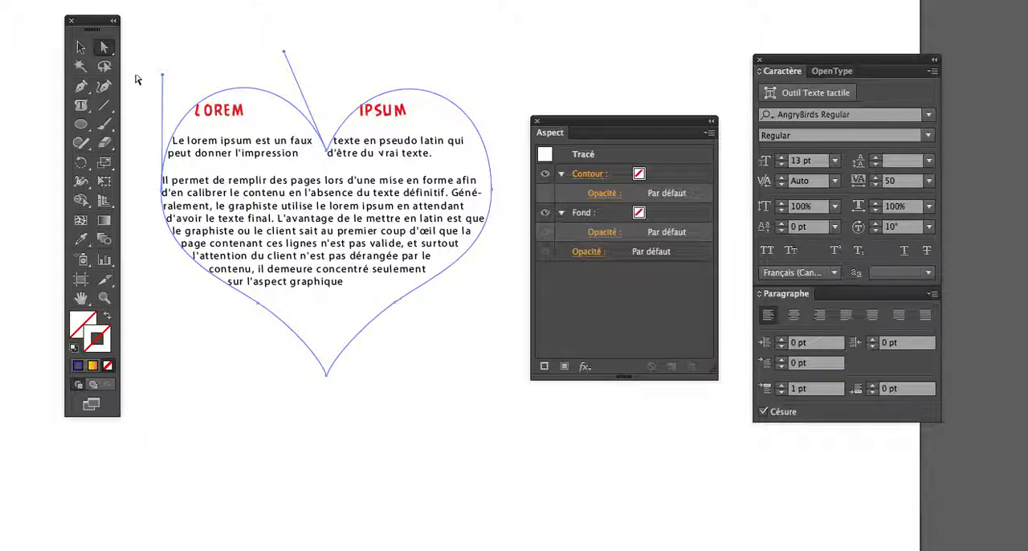
{"action": "left_click", "coordinate": [109, 52]}
{"action": "left_click", "coordinate": [594, 175]}
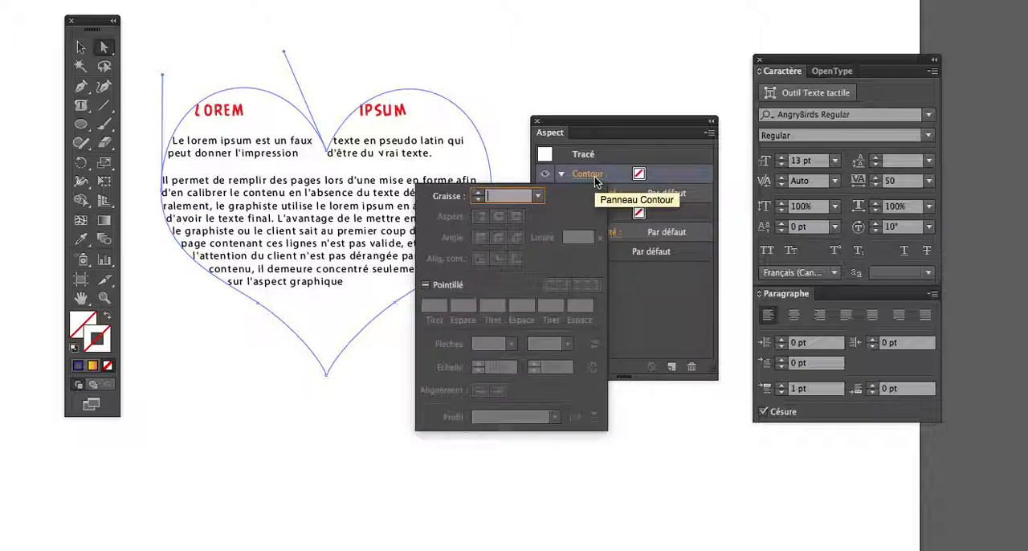
{"action": "left_click", "coordinate": [640, 176]}
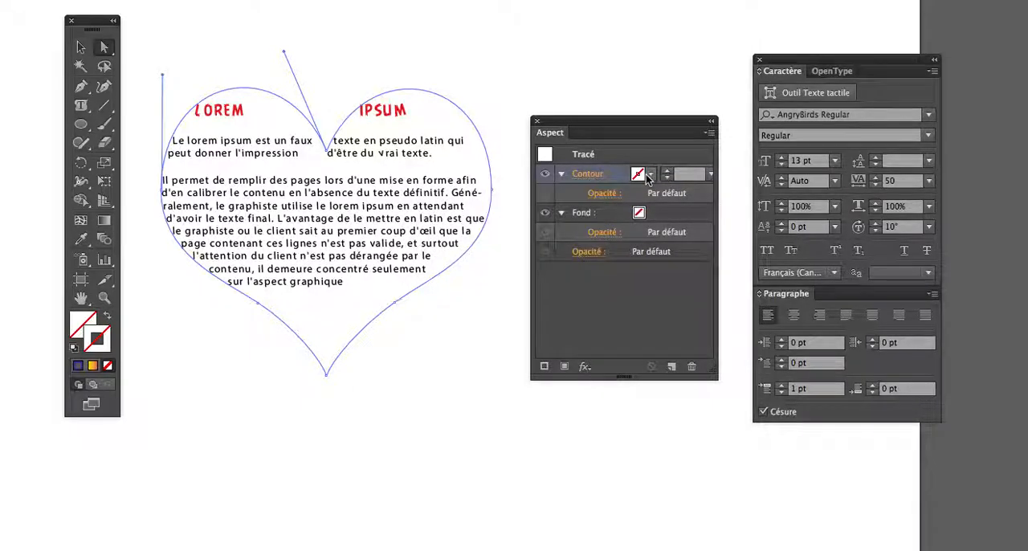
{"action": "left_click", "coordinate": [640, 176]}
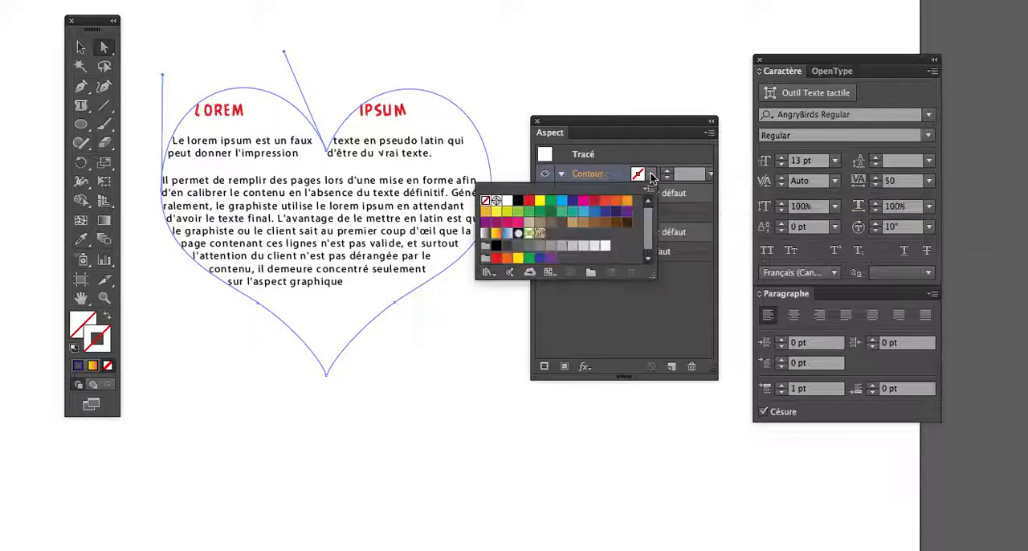
{"action": "left_click", "coordinate": [518, 200]}
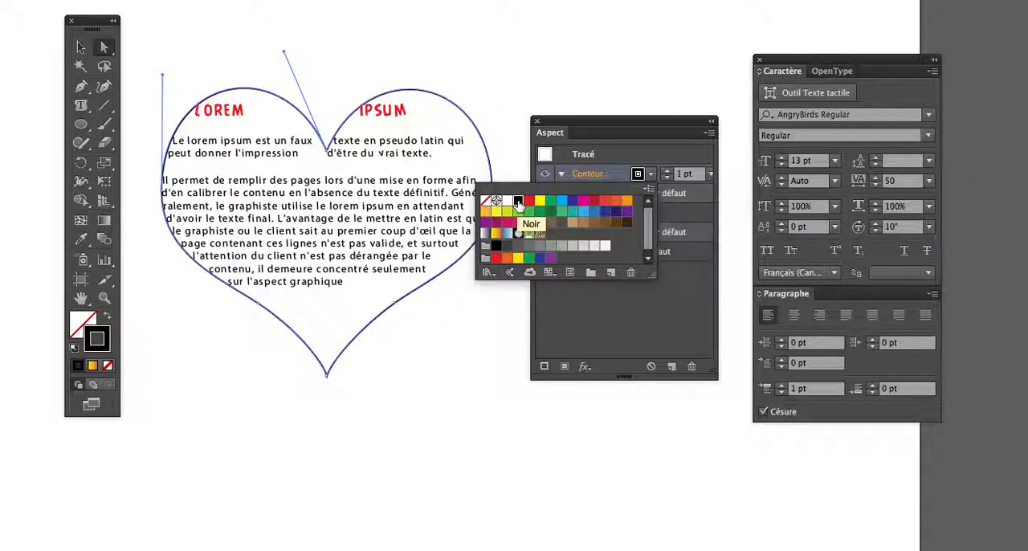
{"action": "left_click", "coordinate": [583, 201]}
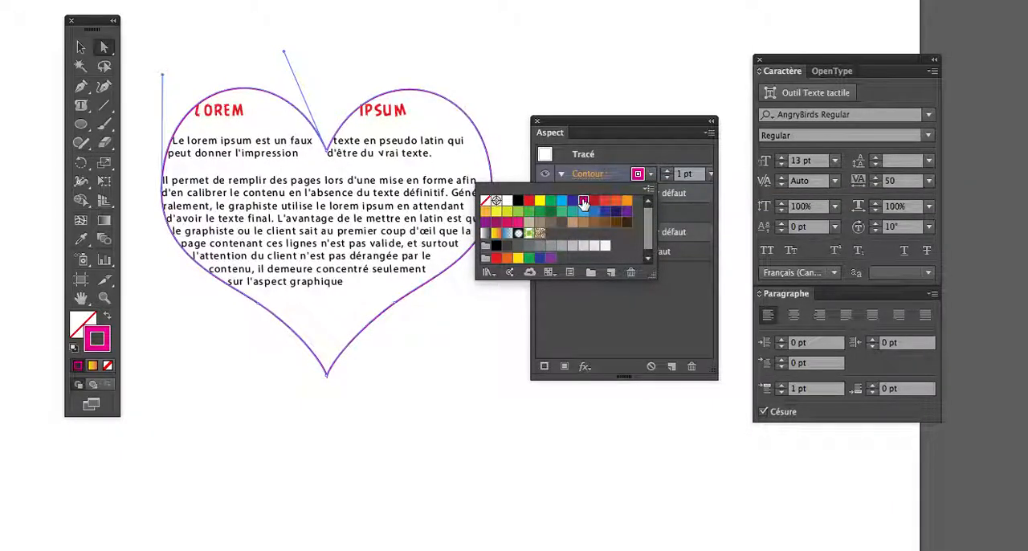
{"action": "left_click", "coordinate": [598, 327]}
{"action": "left_click", "coordinate": [667, 171]}
{"action": "left_click", "coordinate": [668, 171]}
{"action": "left_click", "coordinate": [667, 171]}
{"action": "left_click", "coordinate": [667, 171]}
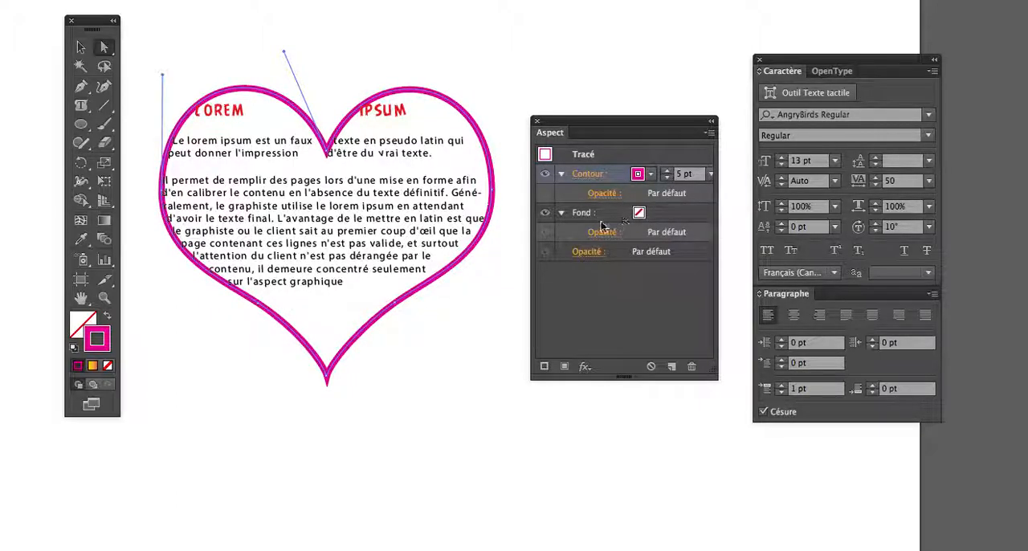
Fill the heart's path with the same magenta as its stroke.
{"action": "left_click", "coordinate": [636, 215]}
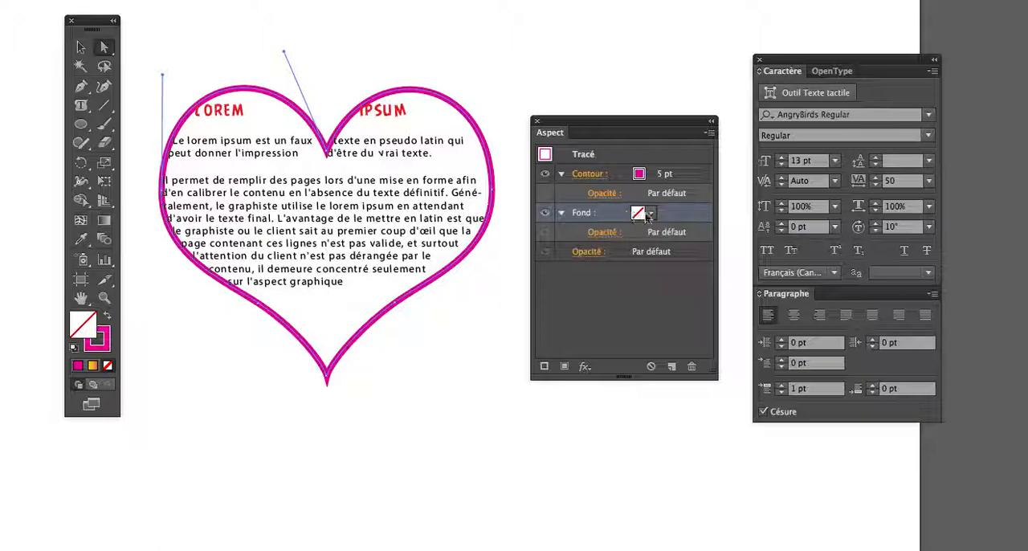
{"action": "left_click", "coordinate": [650, 214]}
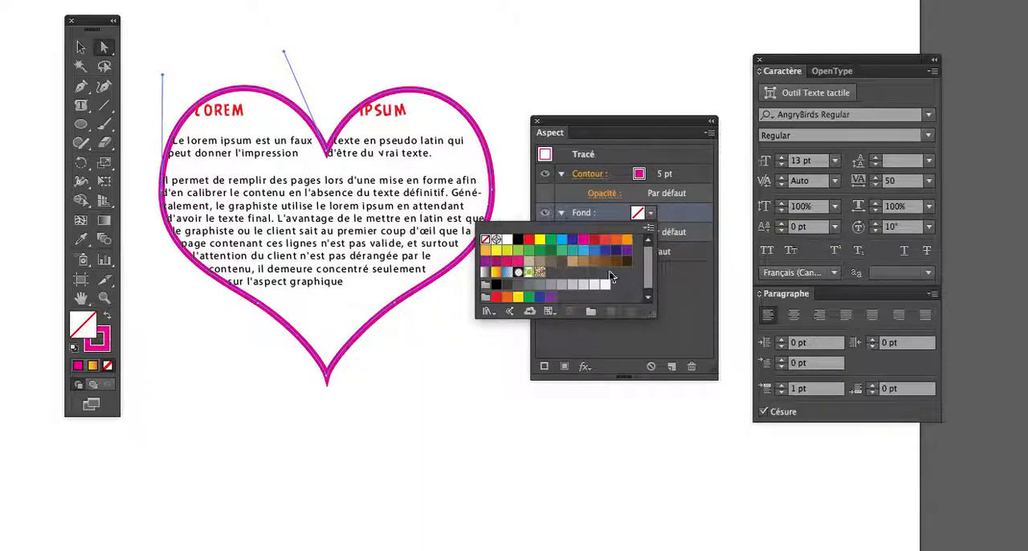
{"action": "left_click", "coordinate": [584, 240]}
{"action": "left_click", "coordinate": [685, 273]}
Lower the opacity of the heart's fill alone to 28%.
{"action": "left_click", "coordinate": [604, 232]}
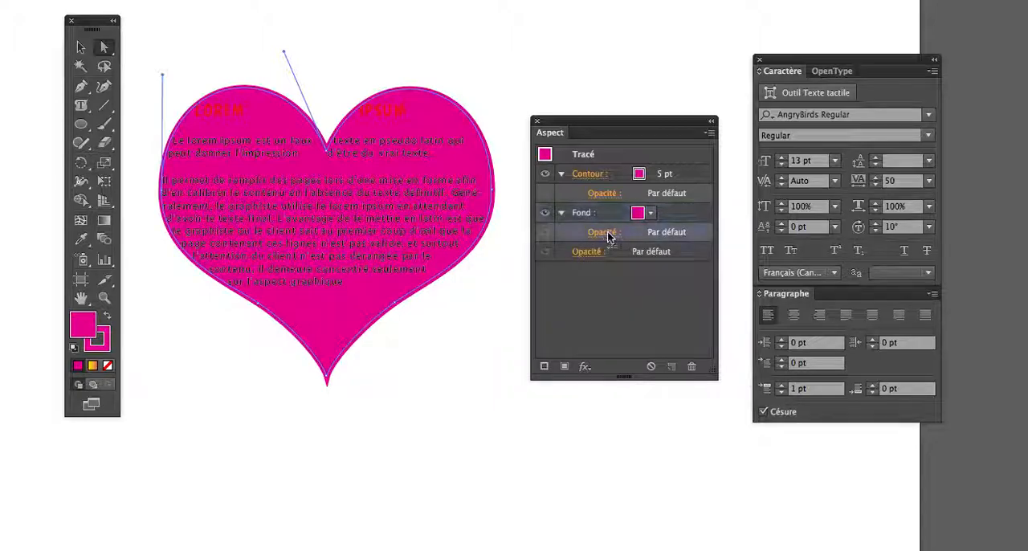
{"action": "left_click", "coordinate": [609, 265]}
{"action": "left_click_drag", "start_coordinate": [611, 276], "coordinate": [561, 280]}
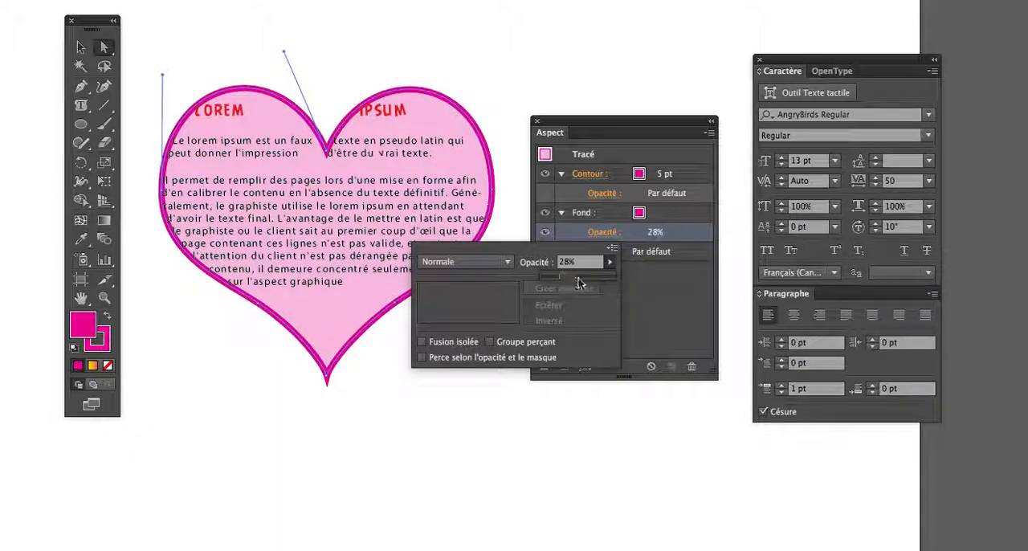
{"action": "left_click", "coordinate": [636, 282]}
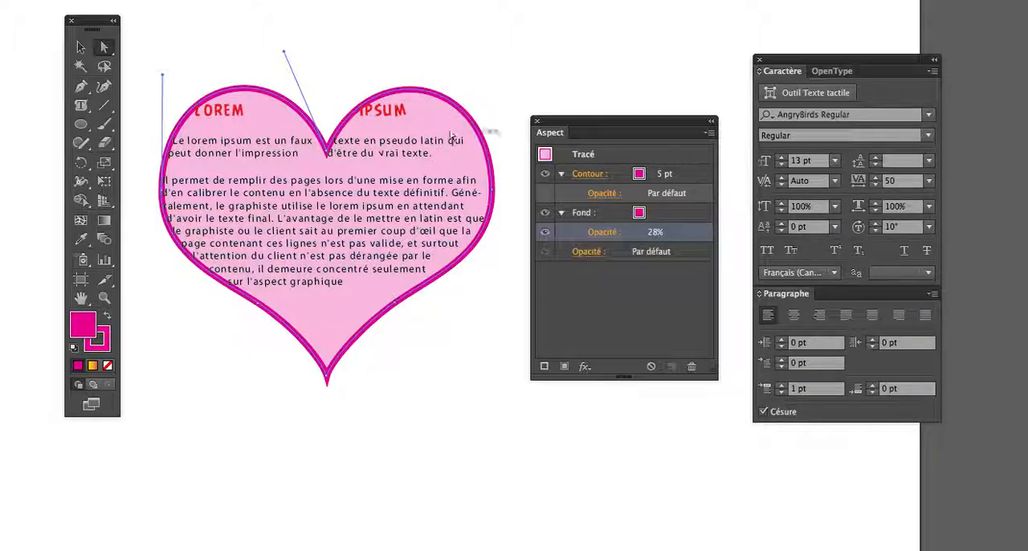
Select the whole heart text object and set its area type inset to 0,313 in with the preview turned on.
{"action": "left_click", "coordinate": [81, 47]}
{"action": "left_click", "coordinate": [128, 57]}
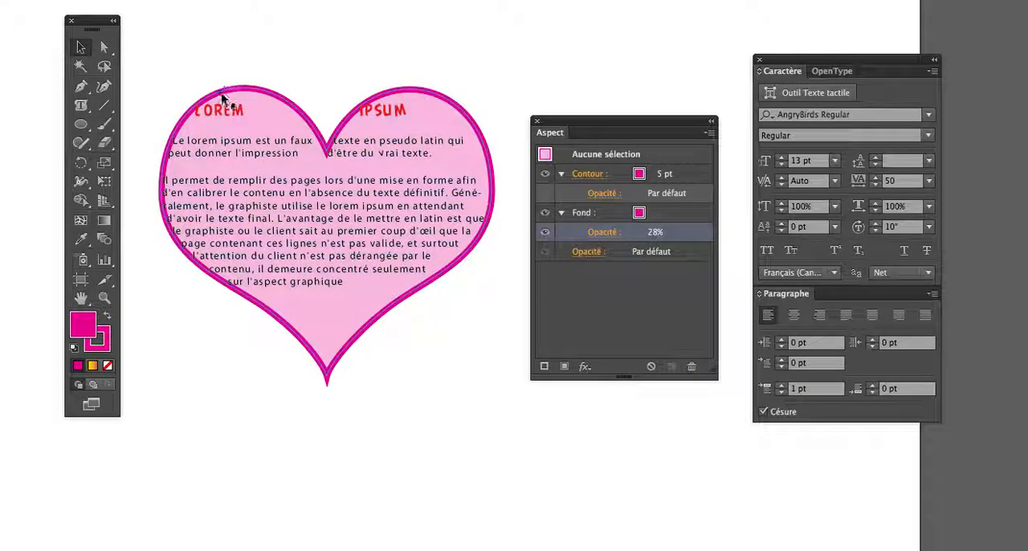
{"action": "left_click", "coordinate": [223, 98]}
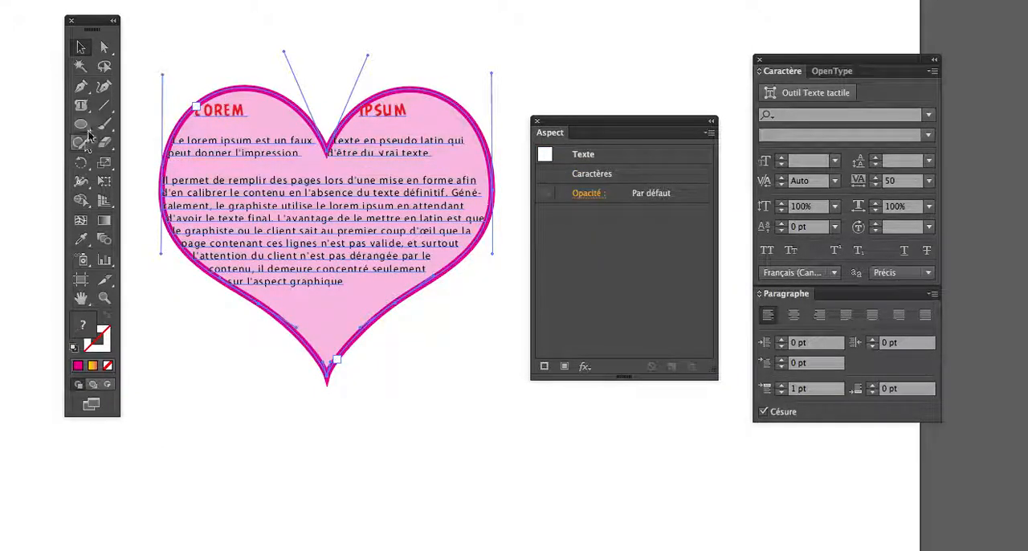
{"action": "double_click", "coordinate": [83, 106]}
{"action": "left_click_drag", "start_coordinate": [337, 82], "coordinate": [598, 78]}
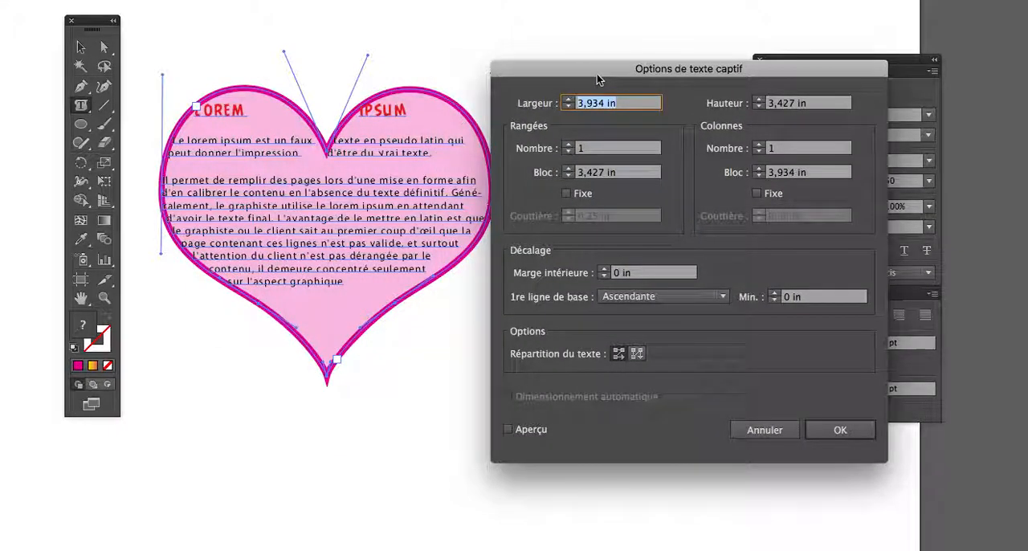
{"action": "left_click", "coordinate": [603, 269]}
{"action": "left_click", "coordinate": [603, 269]}
{"action": "left_click", "coordinate": [604, 269]}
{"action": "left_click", "coordinate": [603, 269]}
{"action": "left_click", "coordinate": [603, 269]}
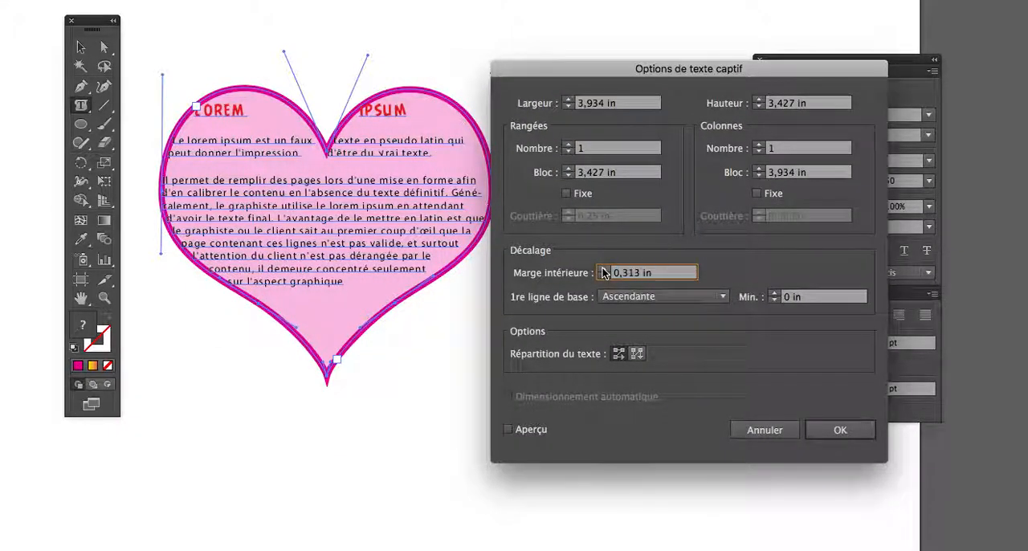
{"action": "left_click", "coordinate": [509, 429]}
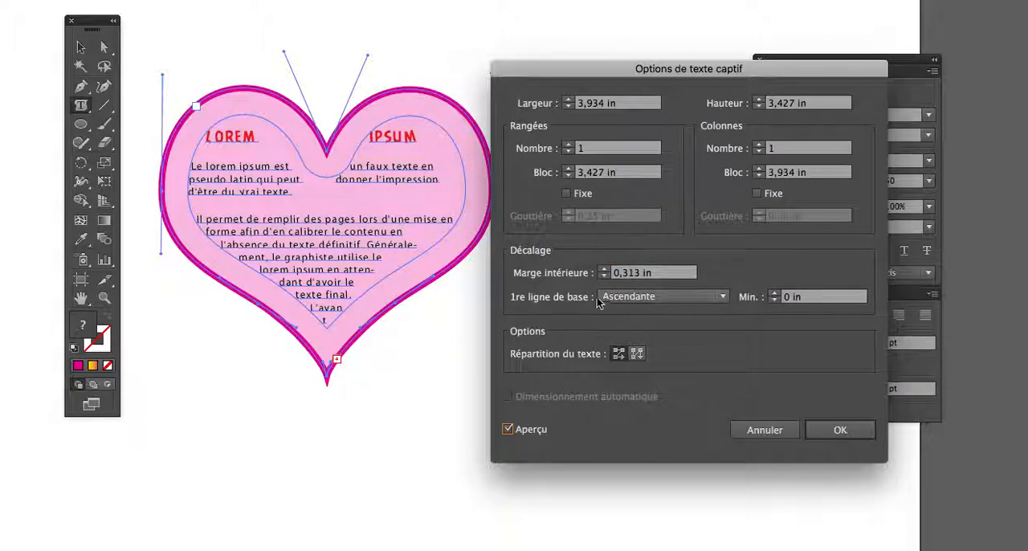
{"action": "left_click", "coordinate": [603, 270]}
{"action": "left_click", "coordinate": [604, 277]}
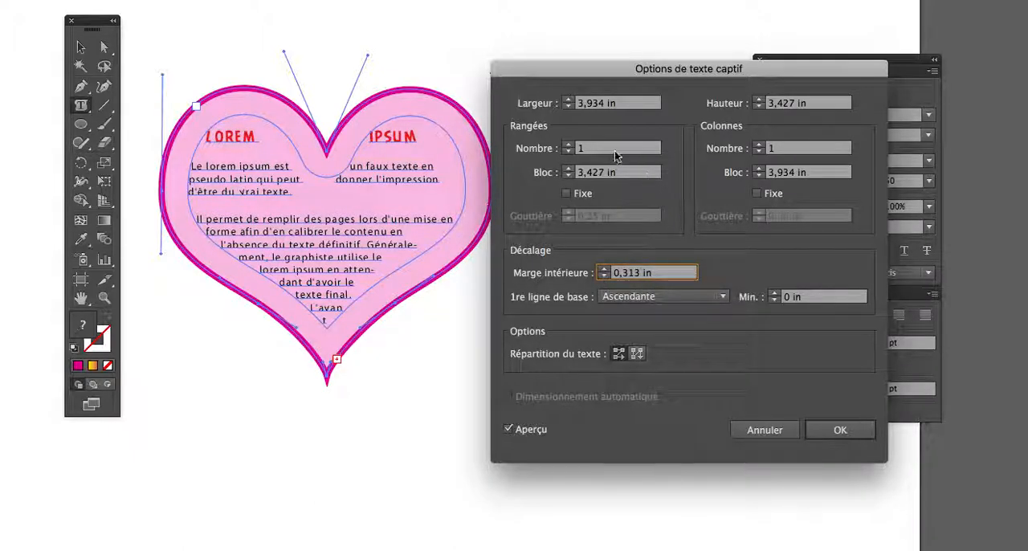
Try two text columns, go back to one, then apply the area type options and deselect the heart text.
{"action": "left_click", "coordinate": [756, 144]}
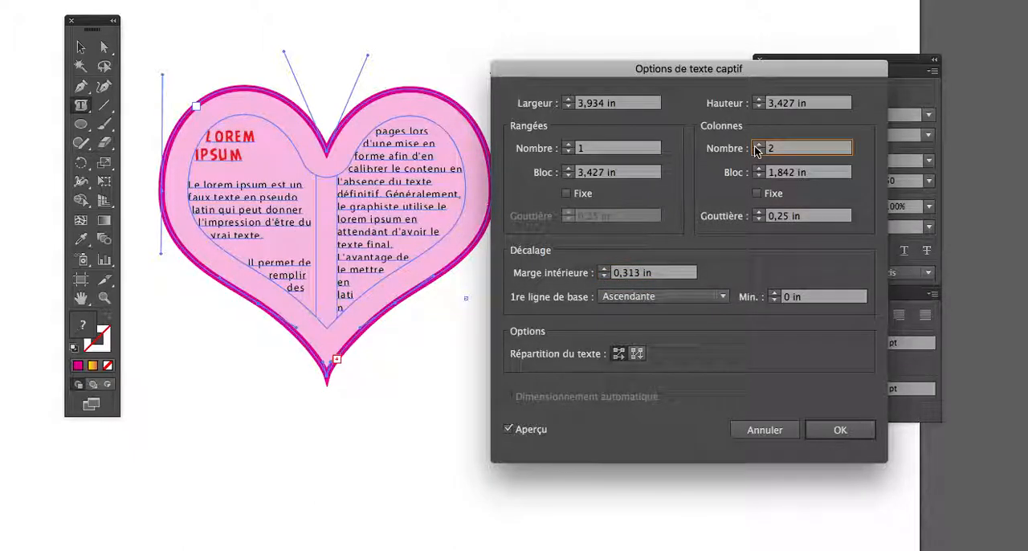
{"action": "left_click", "coordinate": [758, 154]}
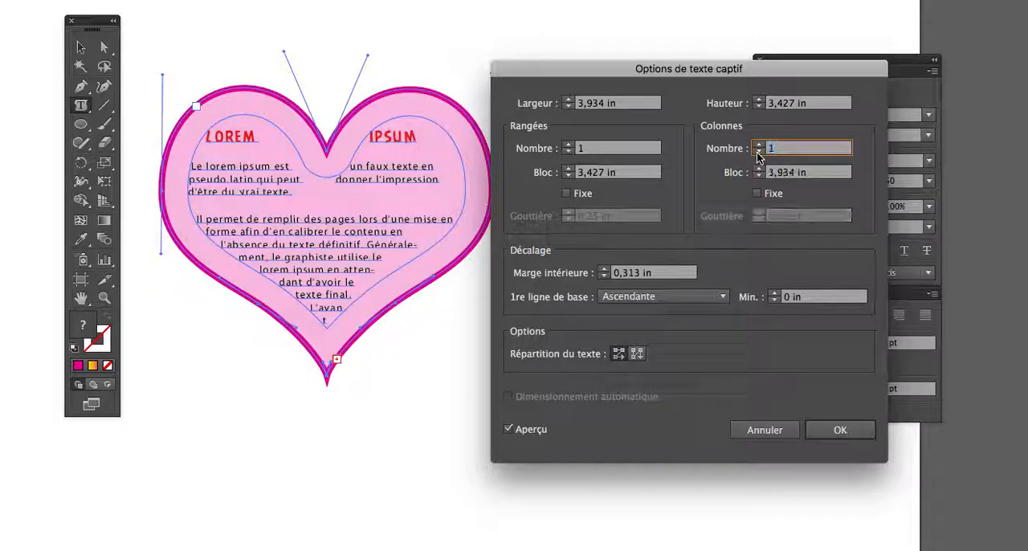
{"action": "left_click", "coordinate": [838, 429]}
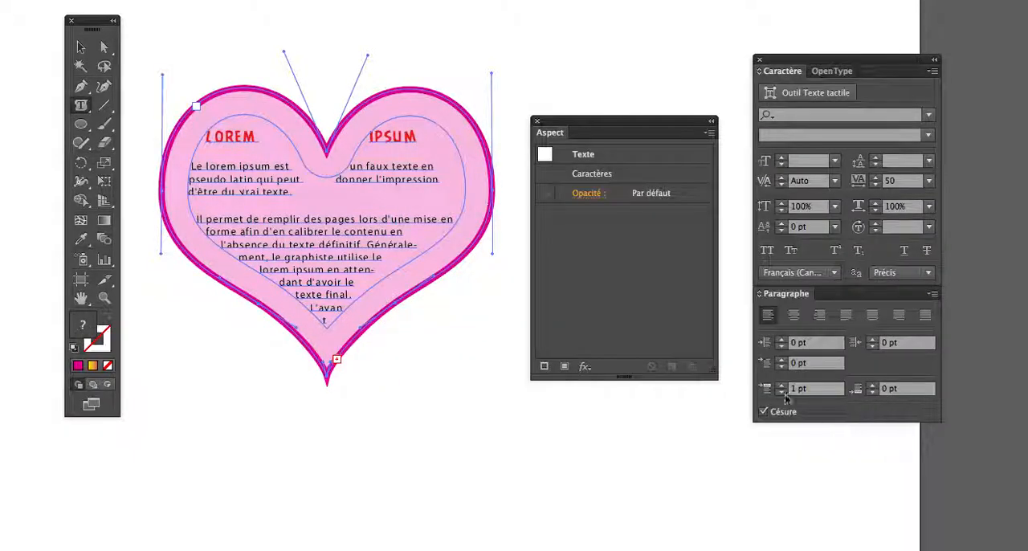
{"action": "left_click", "coordinate": [490, 331]}
{"action": "left_click", "coordinate": [530, 342]}
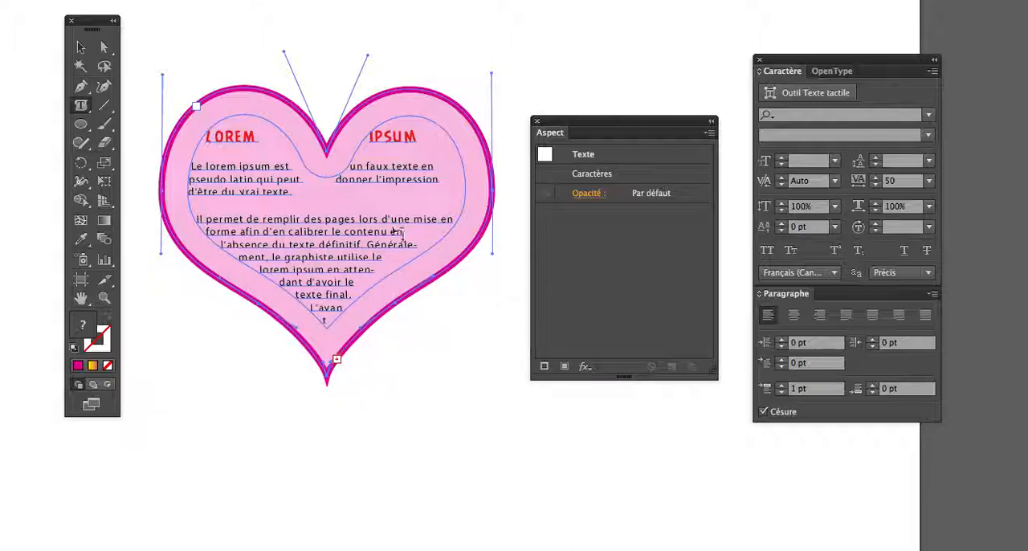
{"action": "left_click", "coordinate": [104, 47]}
{"action": "left_click", "coordinate": [273, 58]}
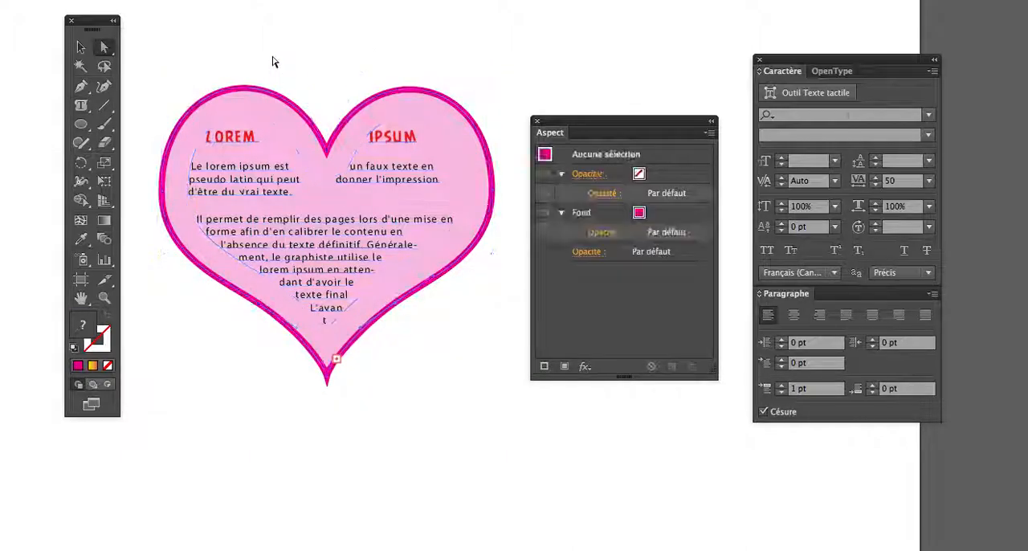
Select the heart's outline path and add a second stroke on top of its magenta 5 pt stroke.
{"action": "left_click", "coordinate": [270, 93]}
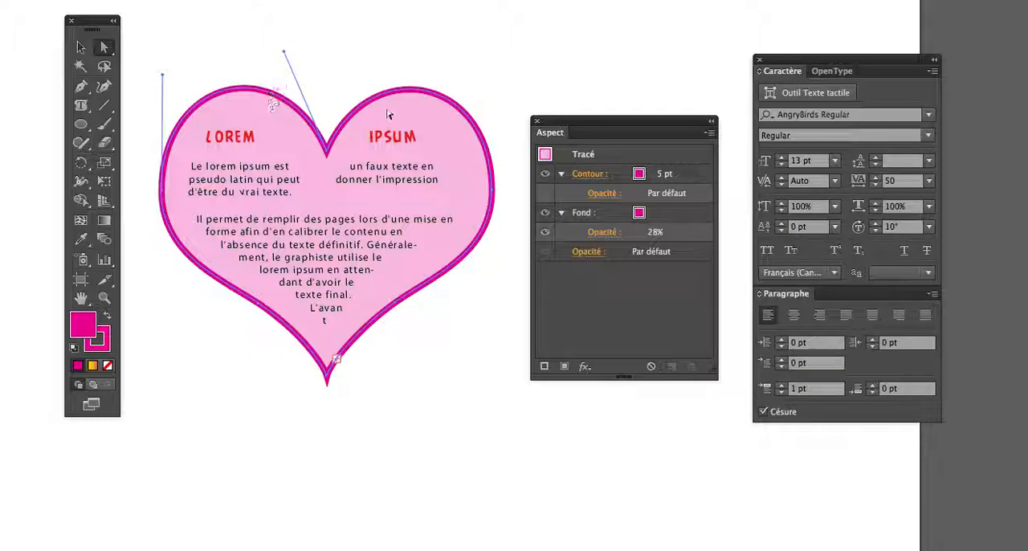
{"action": "left_click_drag", "start_coordinate": [624, 126], "coordinate": [651, 121]}
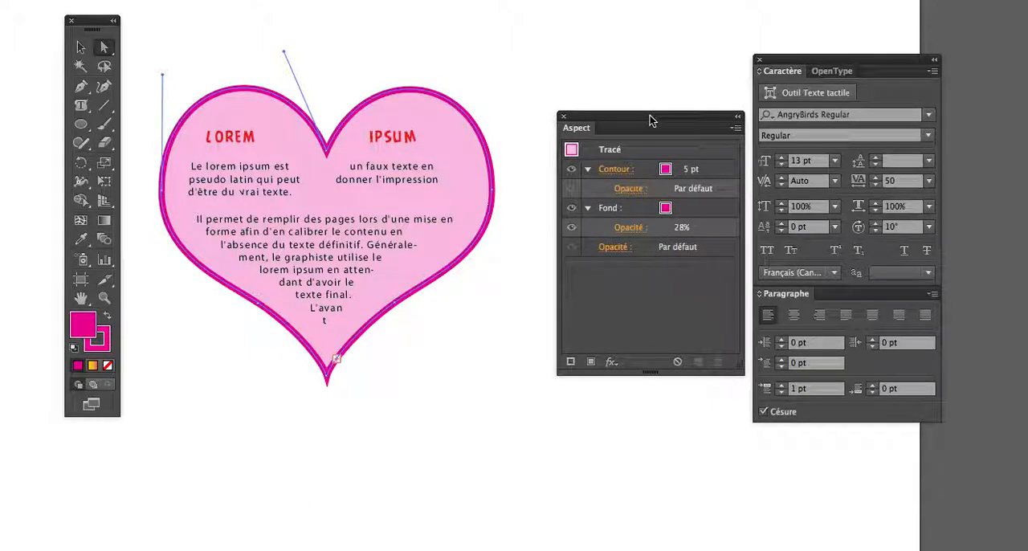
{"action": "left_click", "coordinate": [640, 171]}
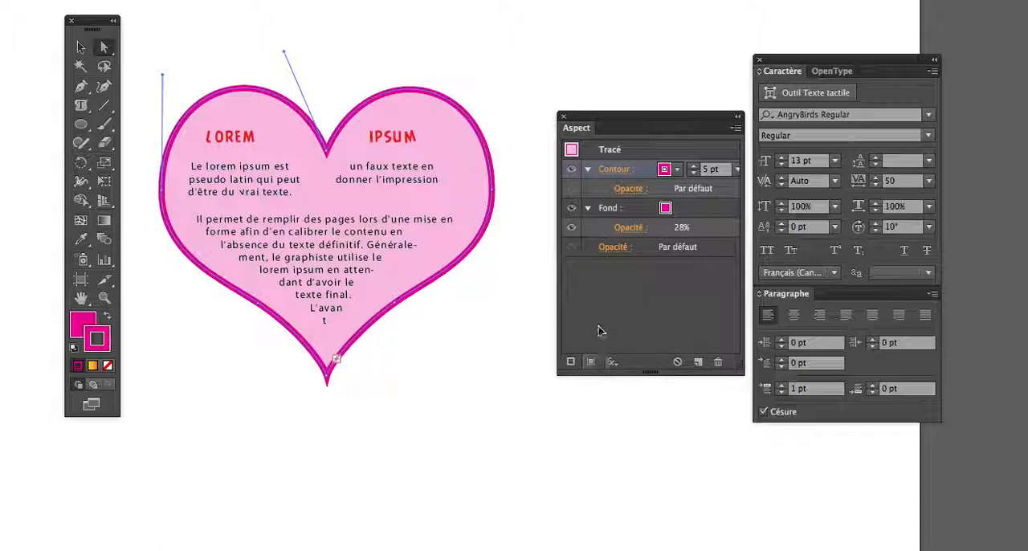
{"action": "left_click", "coordinate": [572, 363]}
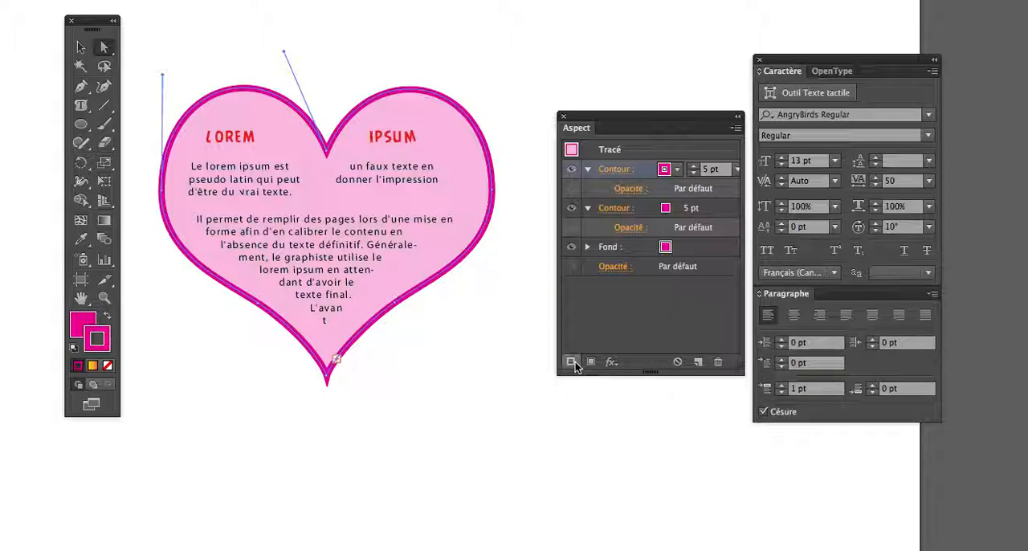
Align the heart's upper stroke to the outside of the path and colour it dark blue.
{"action": "left_click", "coordinate": [622, 176]}
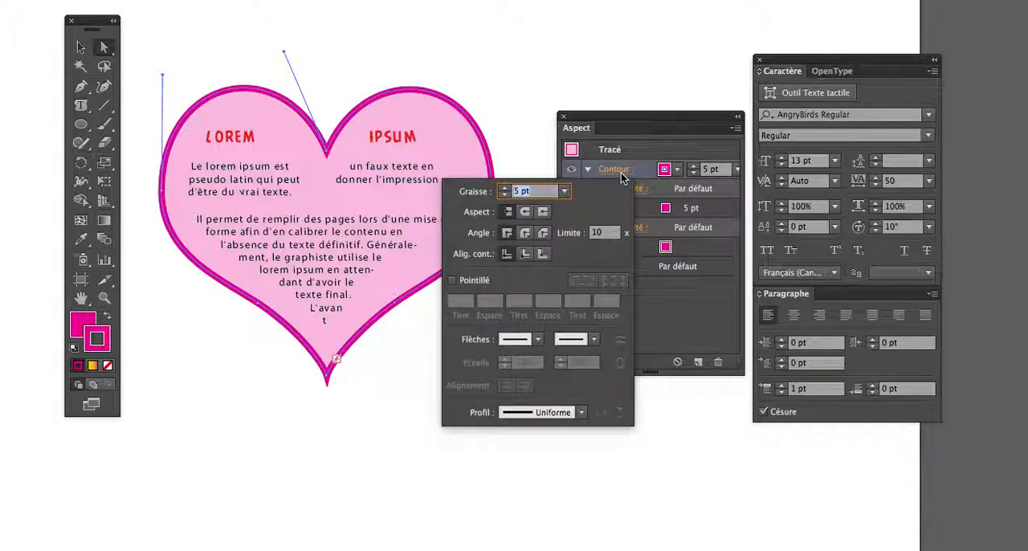
{"action": "left_click", "coordinate": [538, 255]}
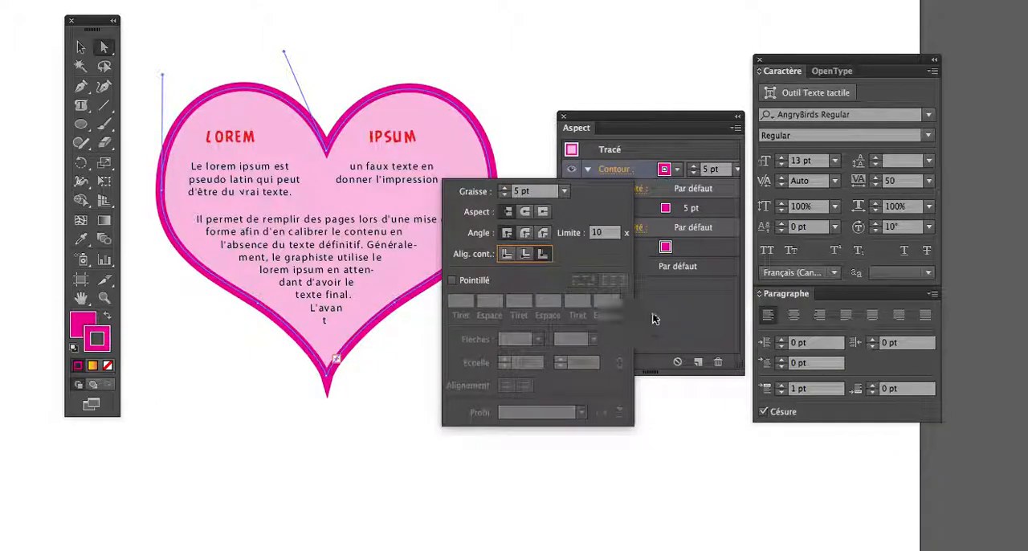
{"action": "left_click", "coordinate": [664, 168]}
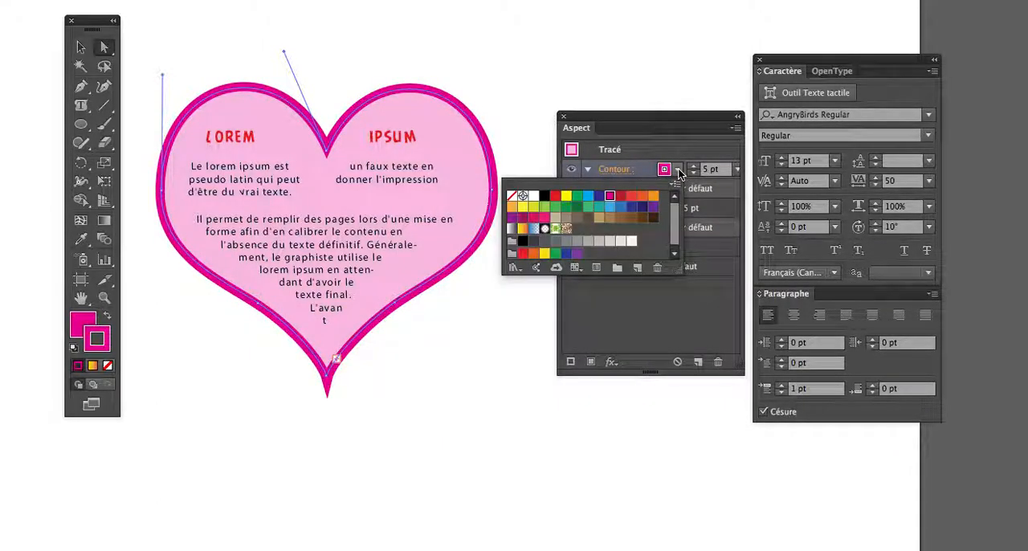
{"action": "left_click", "coordinate": [599, 197]}
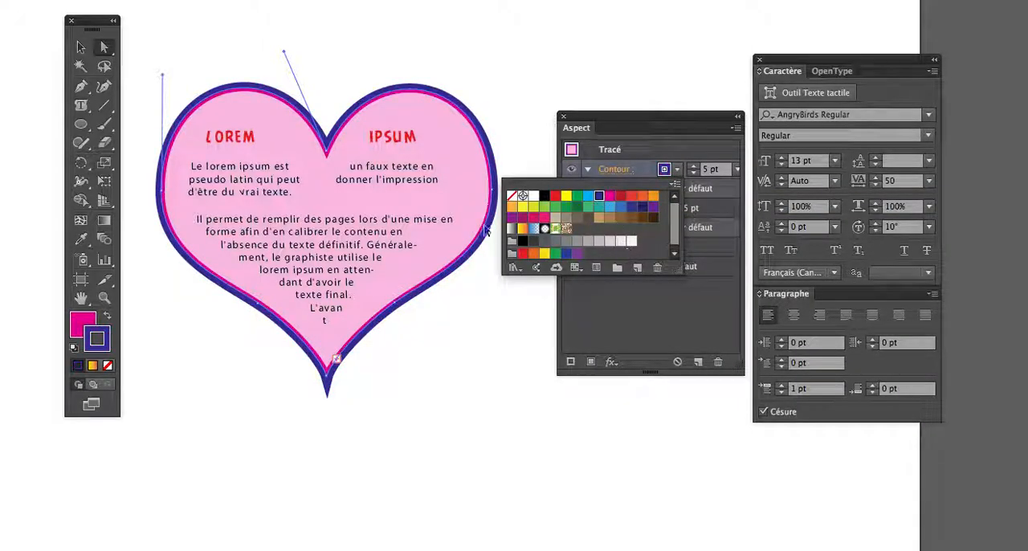
{"action": "left_click", "coordinate": [717, 345]}
Align the heart's lower magenta stroke to the inside of the path.
{"action": "left_click", "coordinate": [616, 209]}
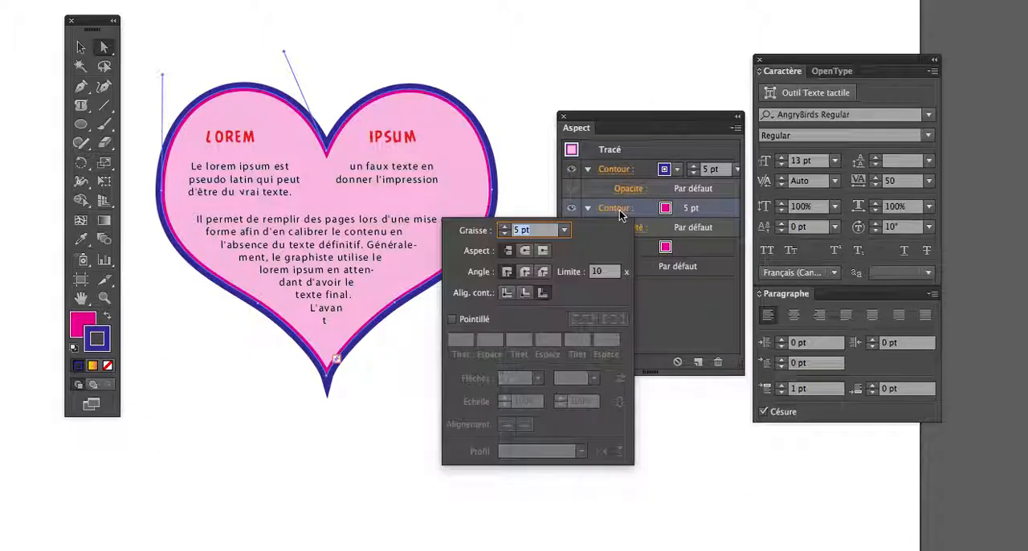
{"action": "left_click", "coordinate": [525, 294]}
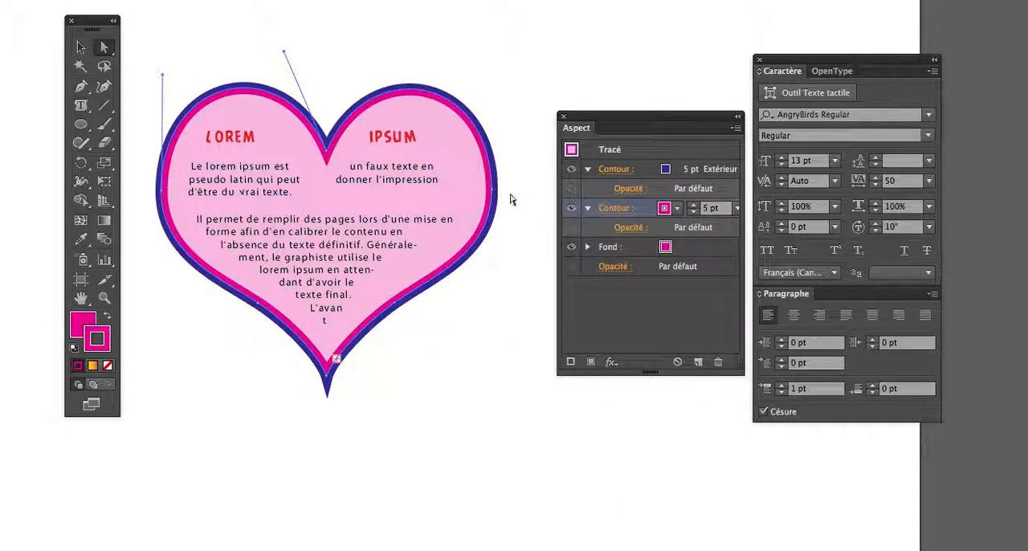
{"action": "left_click", "coordinate": [602, 302]}
Add a third stroke above the dark blue one and colour it Rouge CMJN.
{"action": "left_click", "coordinate": [635, 171]}
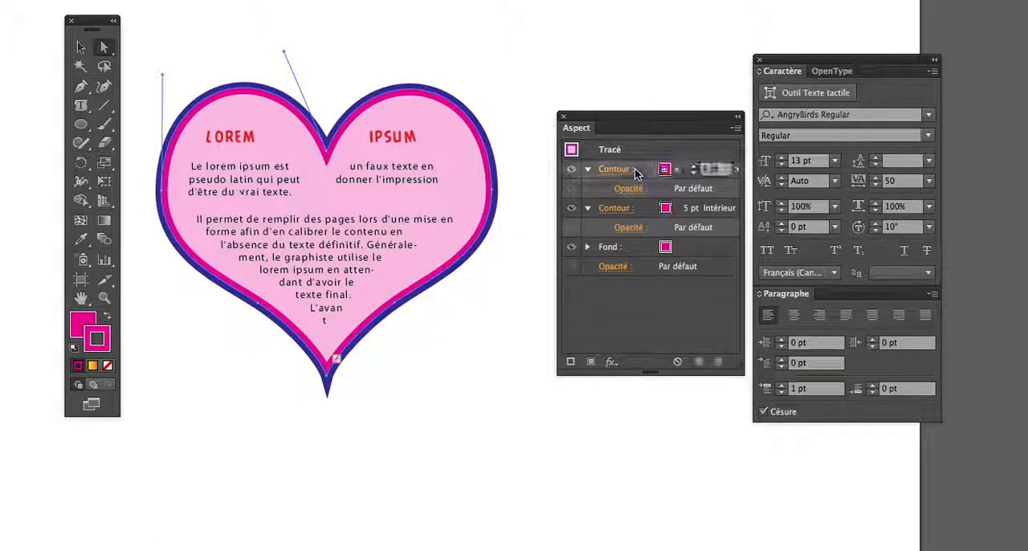
{"action": "left_click", "coordinate": [575, 361]}
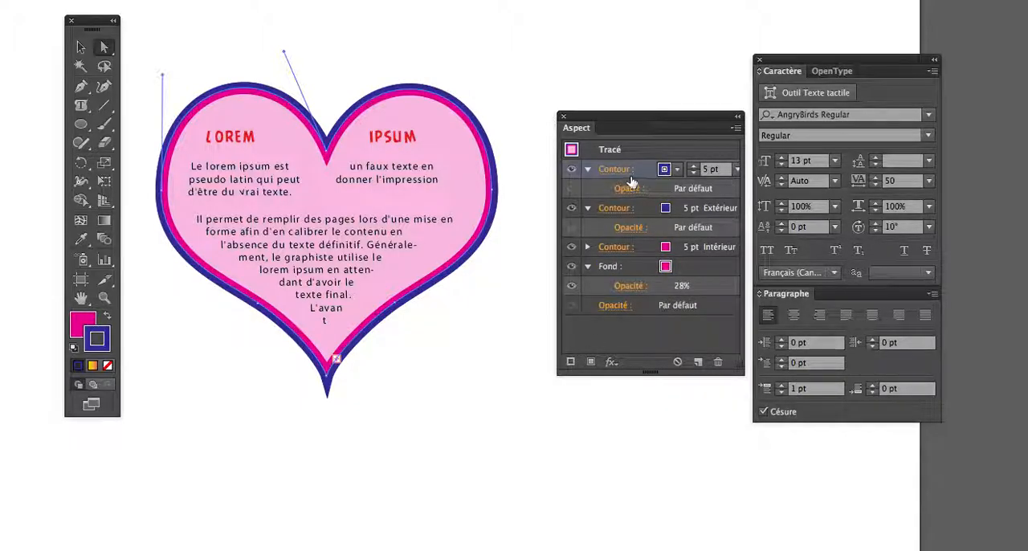
{"action": "left_click", "coordinate": [679, 171]}
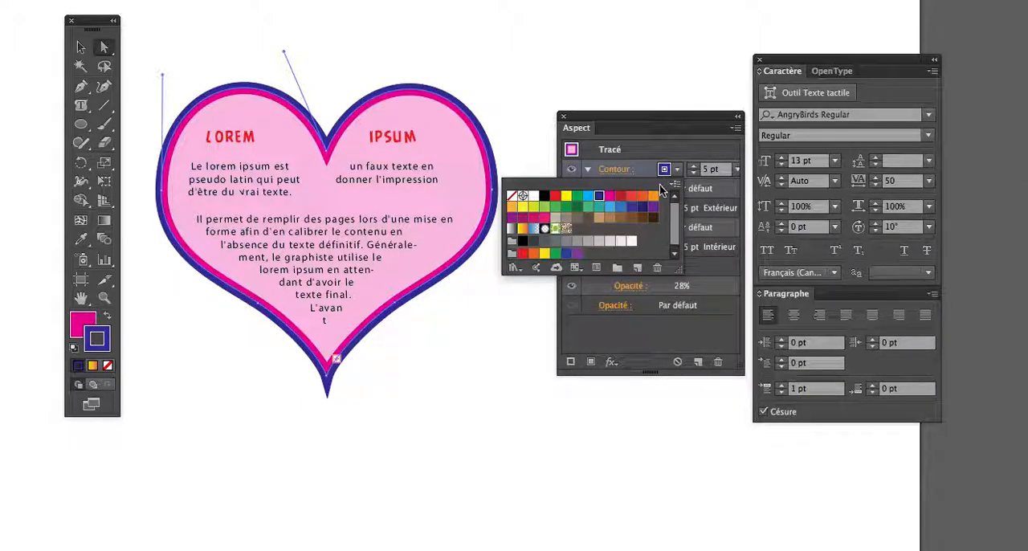
{"action": "left_click", "coordinate": [555, 196]}
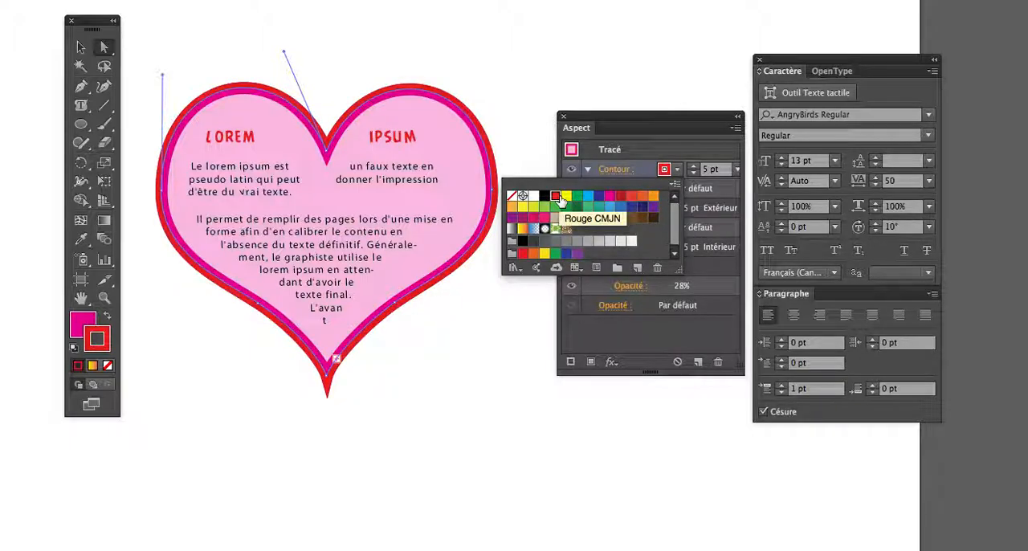
{"action": "left_click", "coordinate": [613, 325]}
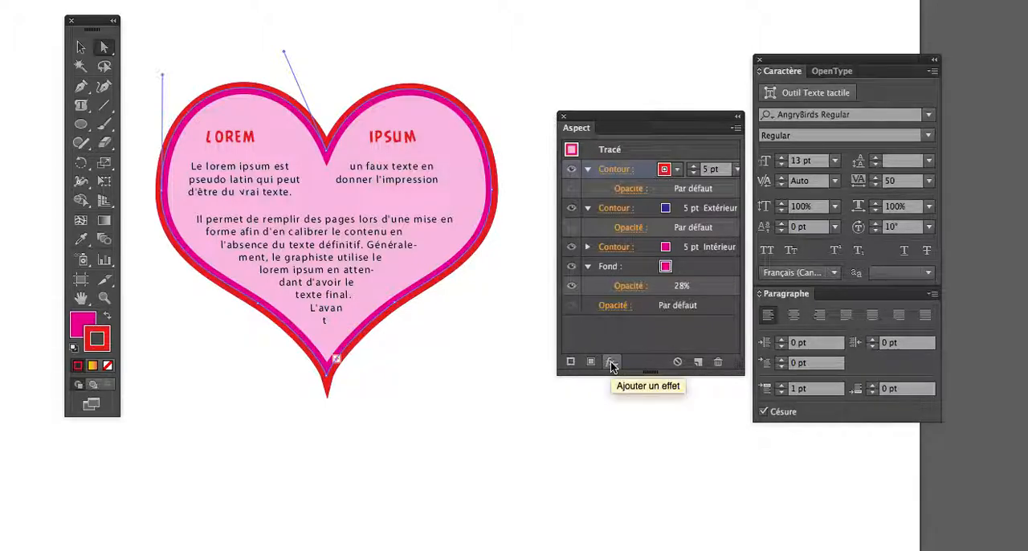
Apply a path offset (Décalage) effect to the red stroke with the preview on, raising the offset above 0,25 in.
{"action": "left_click", "coordinate": [609, 363]}
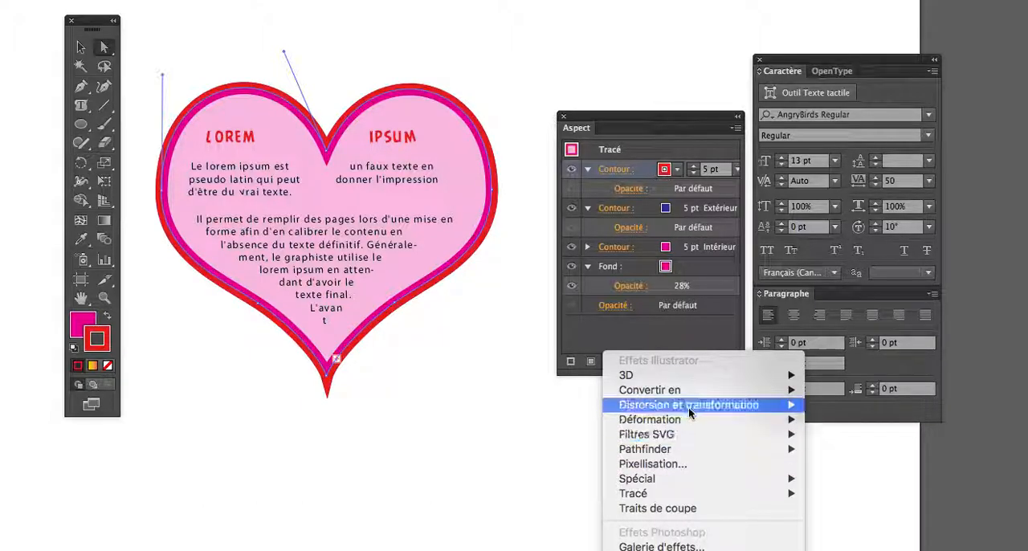
{"action": "mouse_move", "coordinate": [688, 421]}
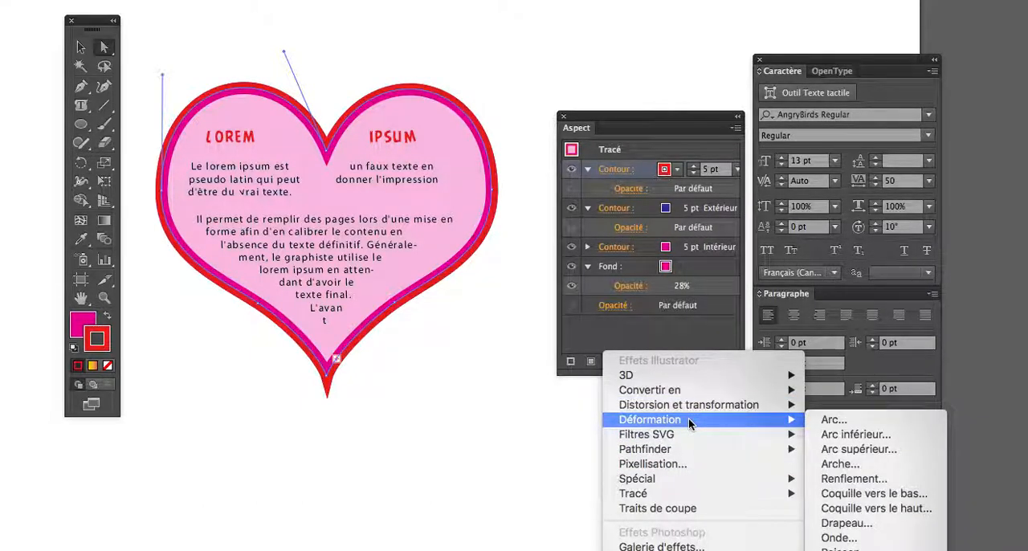
{"action": "mouse_move", "coordinate": [693, 479]}
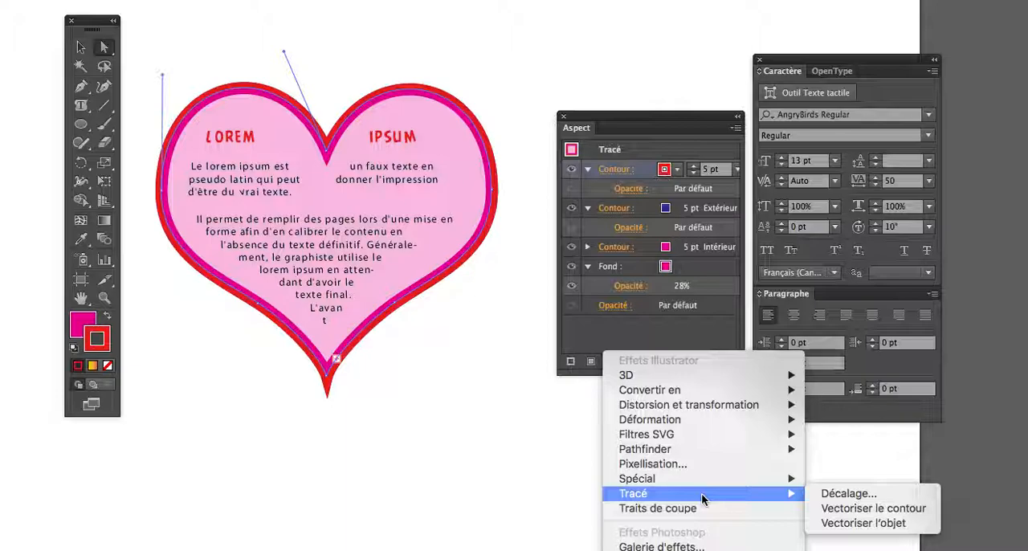
{"action": "left_click", "coordinate": [897, 494]}
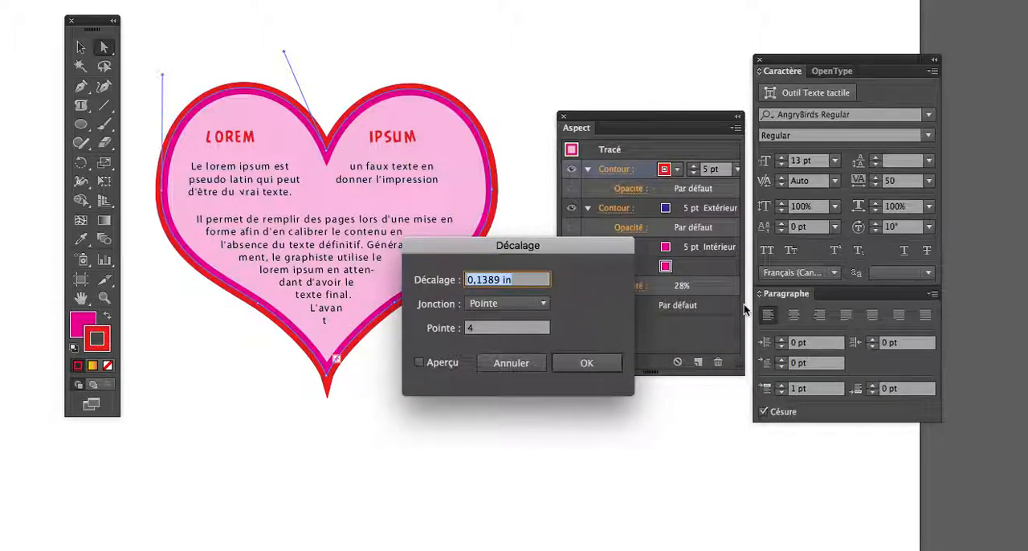
{"action": "left_click", "coordinate": [418, 365]}
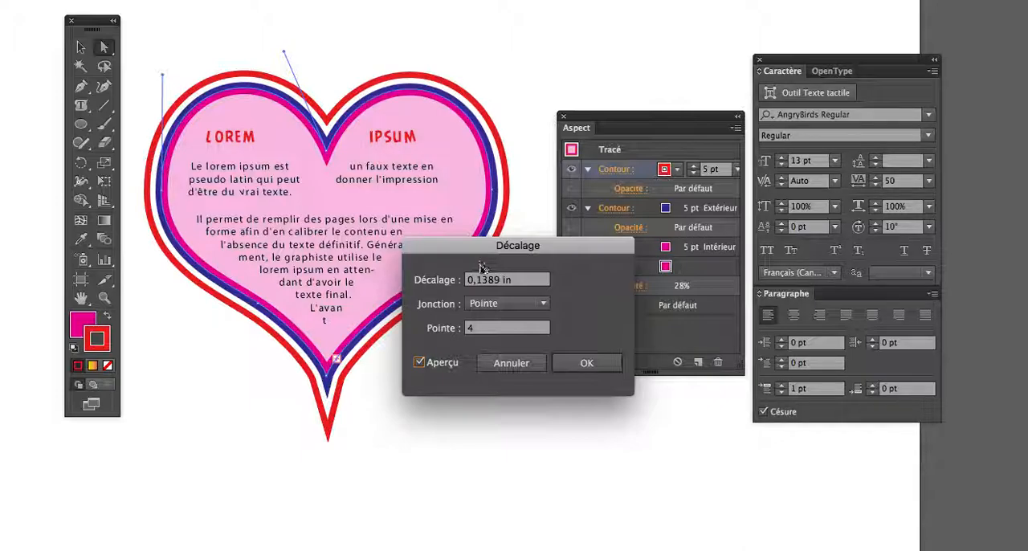
{"action": "left_click_drag", "start_coordinate": [516, 276], "coordinate": [440, 275]}
{"action": "type", "text": "0,25"}
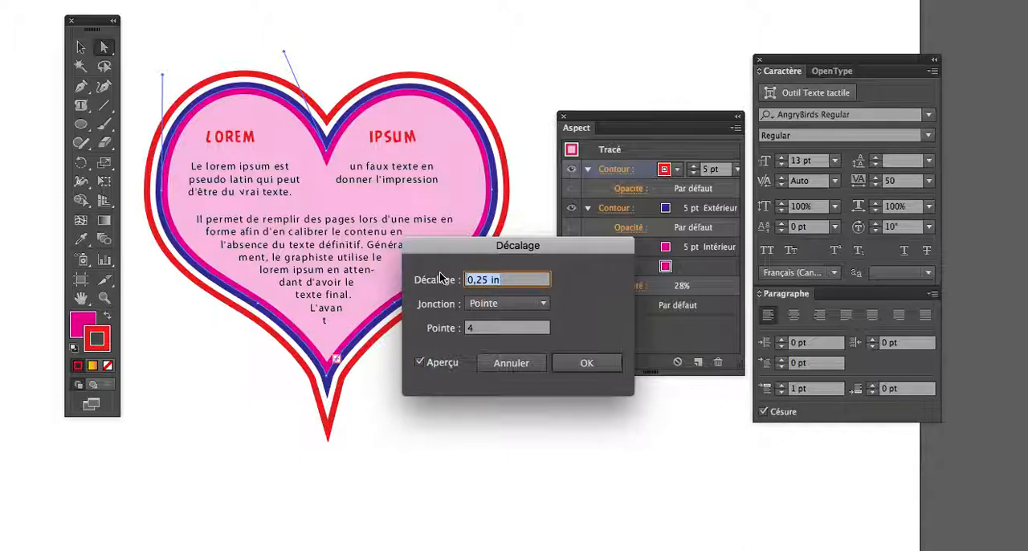
{"action": "key", "text": "Up"}
{"action": "key", "text": "Up"}
{"action": "key", "text": "Up"}
{"action": "key", "text": "Down"}
{"action": "left_click", "coordinate": [567, 361]}
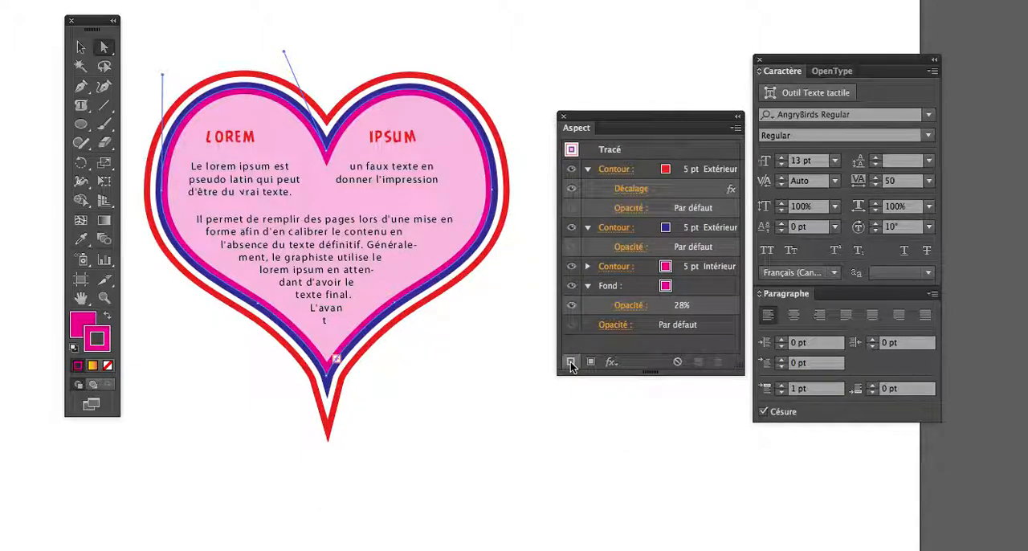
Duplicate the red offset stroke, and toggle the upper copy's offset effect off and on.
{"action": "left_click", "coordinate": [647, 171]}
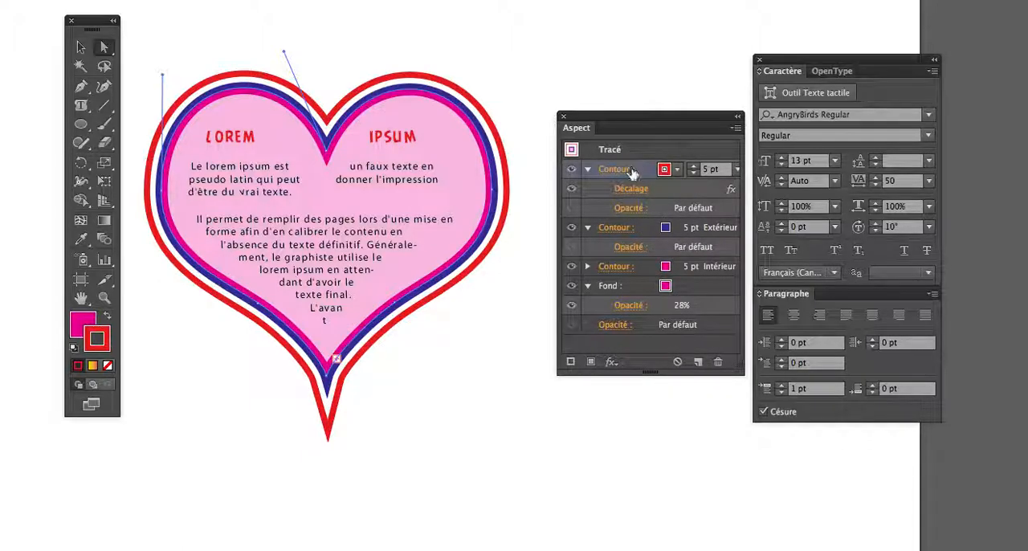
{"action": "left_click_drag", "start_coordinate": [638, 167], "coordinate": [698, 363]}
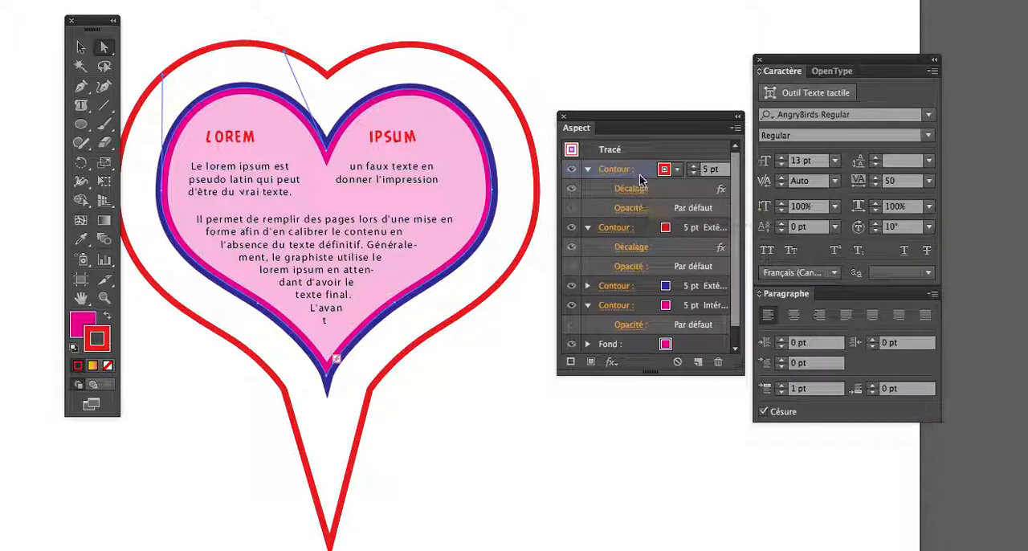
{"action": "left_click", "coordinate": [571, 189]}
{"action": "left_click", "coordinate": [571, 189]}
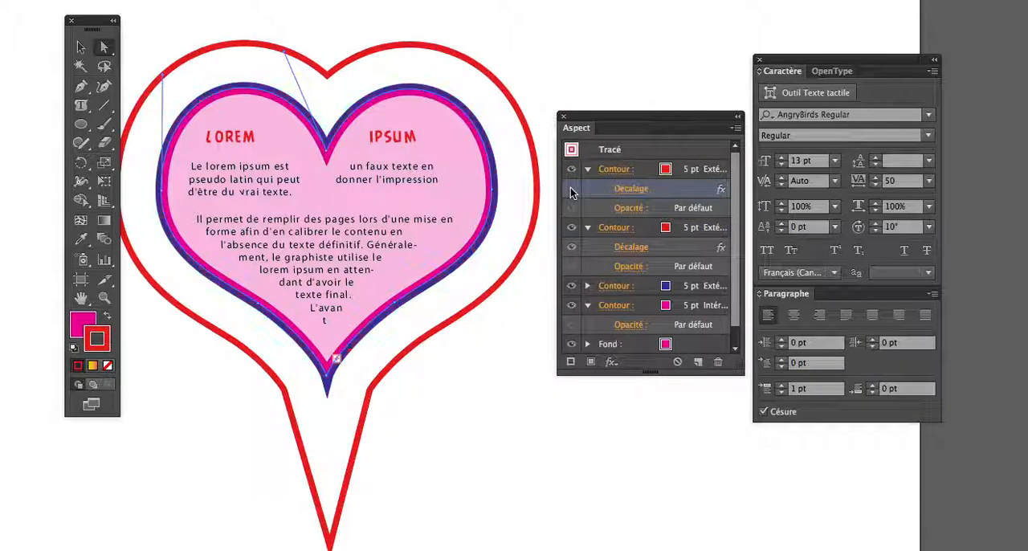
Apply a Zigzag effect to the uppermost red stroke with a 0,4 in absolute size, 17 inflections per segment and rounded (Arrondi) points.
{"action": "left_click", "coordinate": [643, 172]}
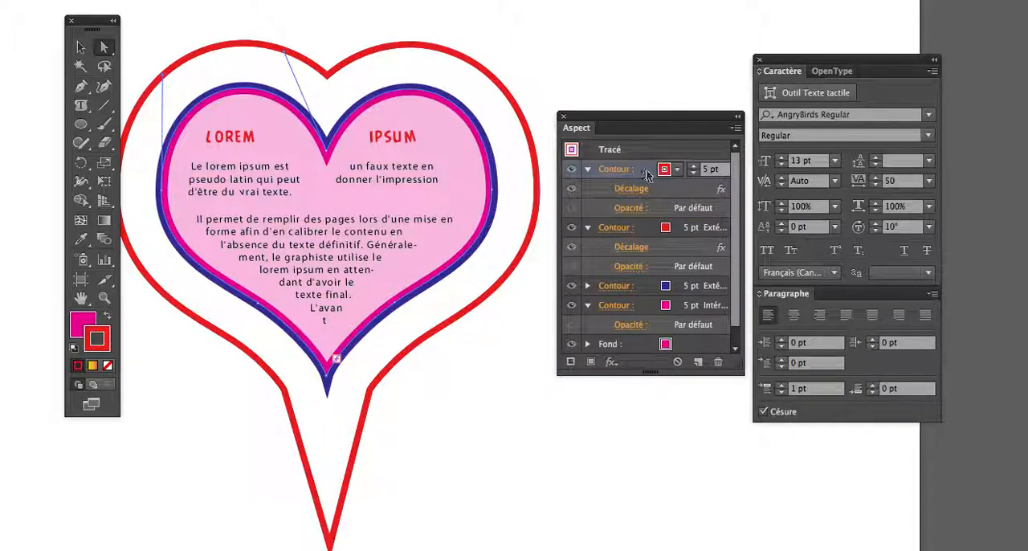
{"action": "left_click", "coordinate": [610, 362]}
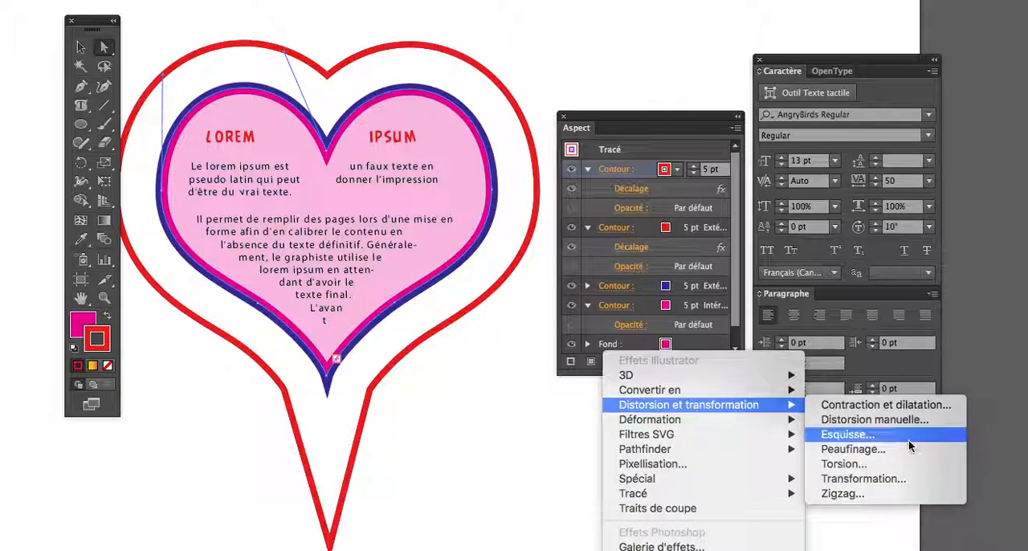
{"action": "left_click", "coordinate": [881, 490]}
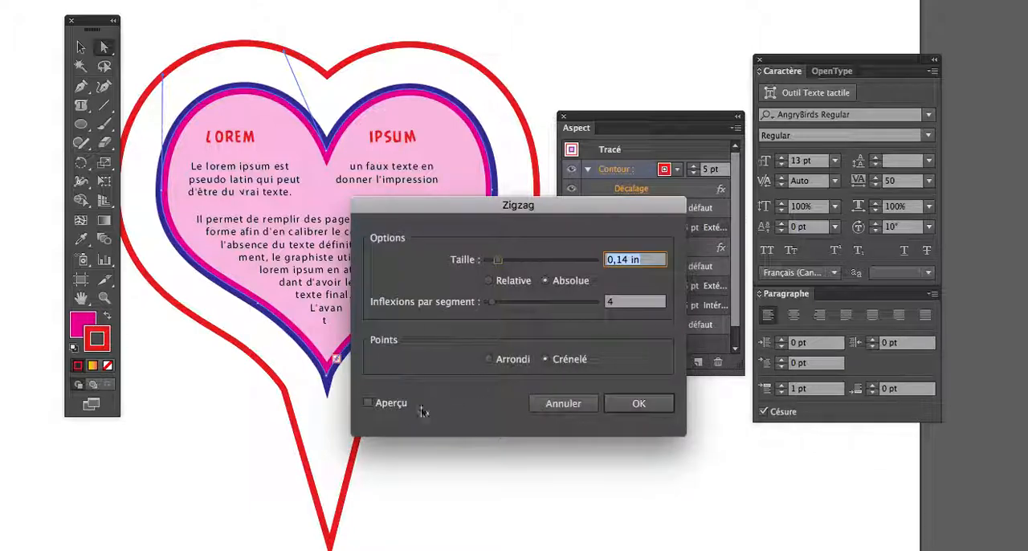
{"action": "left_click", "coordinate": [373, 403]}
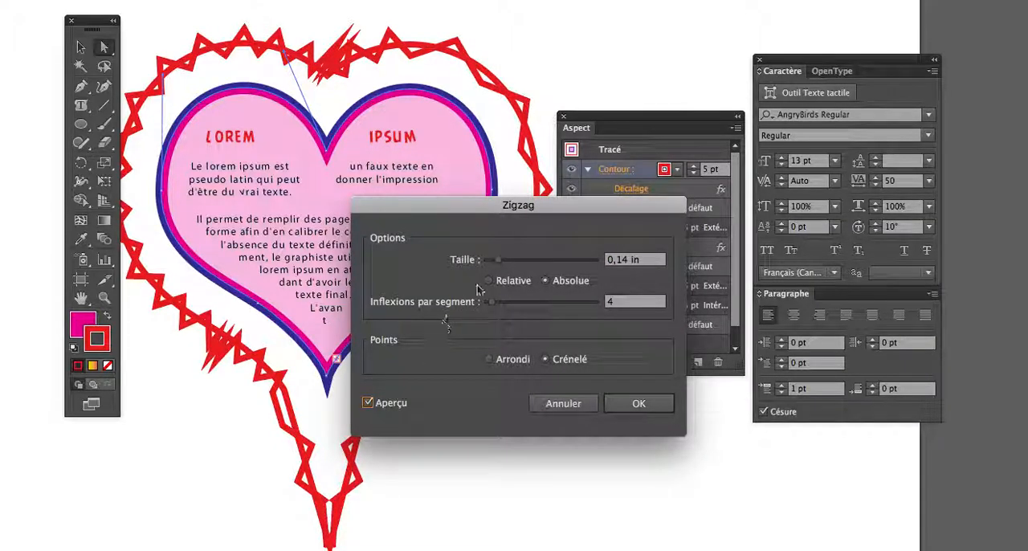
{"action": "left_click", "coordinate": [489, 359]}
{"action": "left_click_drag", "start_coordinate": [499, 259], "coordinate": [519, 259]}
{"action": "left_click_drag", "start_coordinate": [494, 301], "coordinate": [505, 301]}
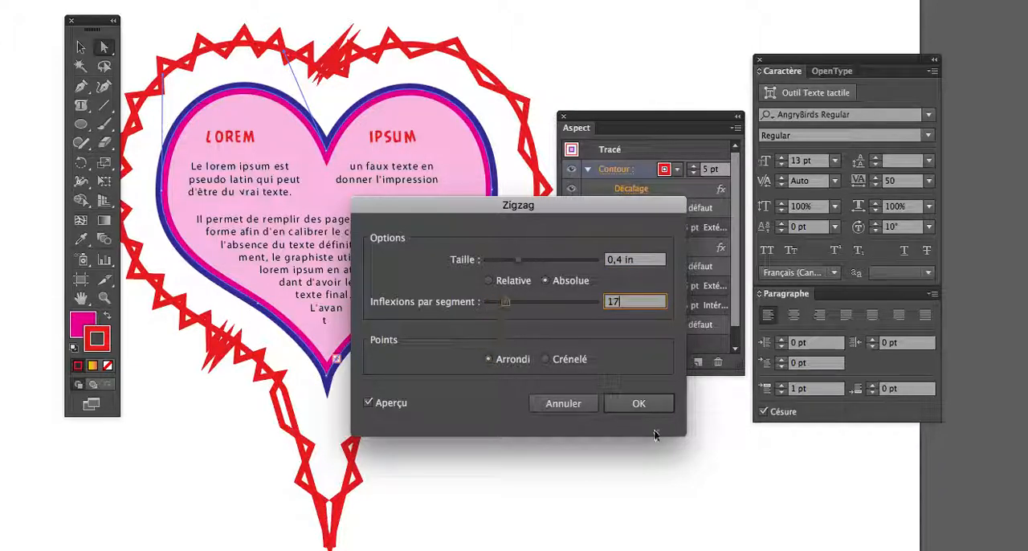
{"action": "left_click", "coordinate": [655, 404]}
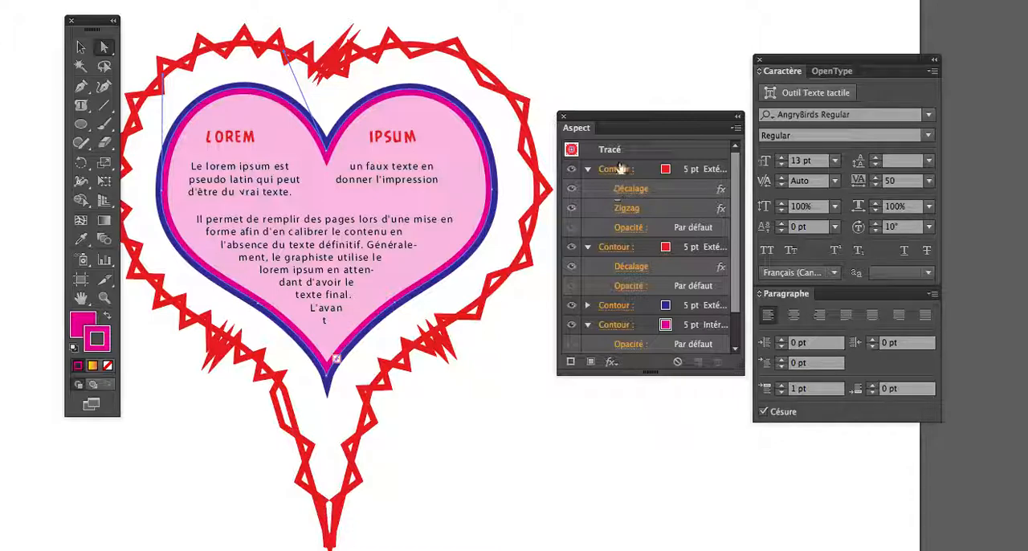
Reposition the Aspect panel and enlarge it so the whole list of strokes, effects and fill fits.
{"action": "left_click_drag", "start_coordinate": [625, 118], "coordinate": [616, 122]}
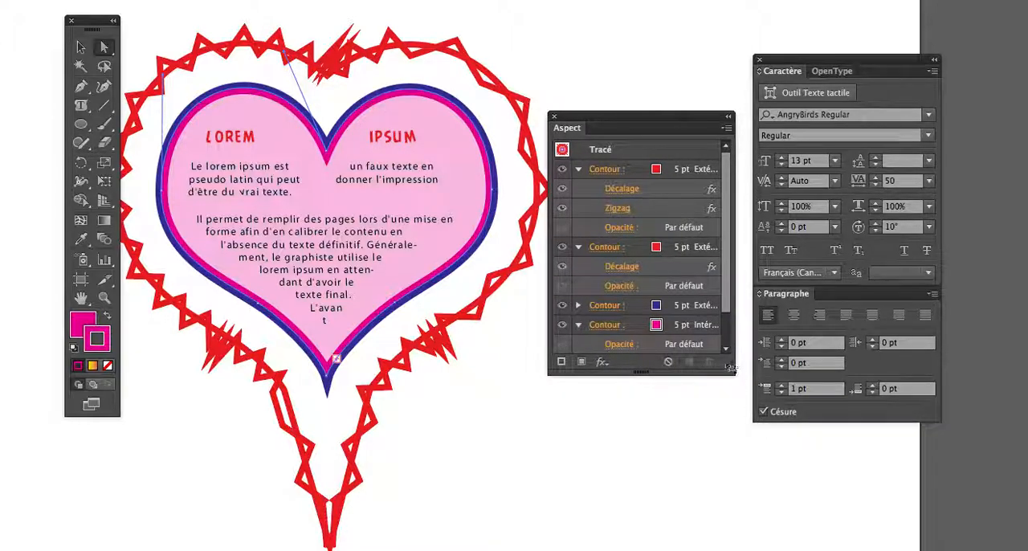
{"action": "left_click_drag", "start_coordinate": [732, 371], "coordinate": [728, 407]}
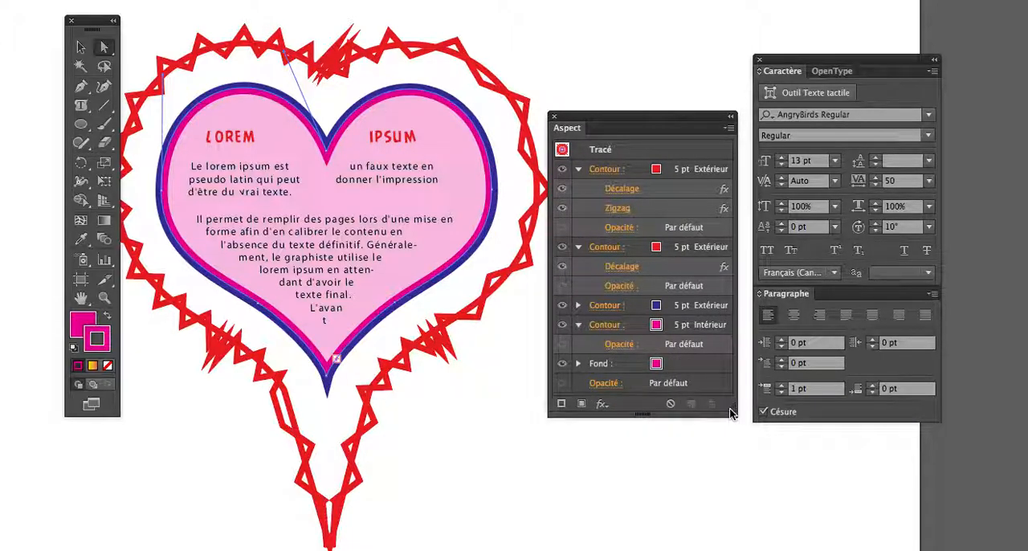